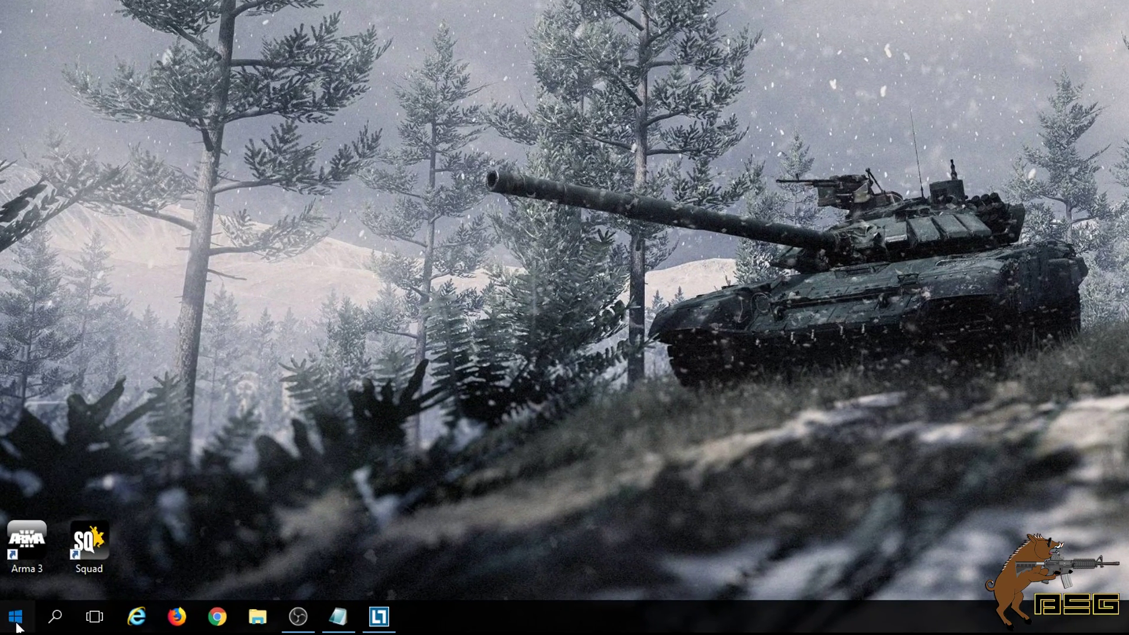
- Open the Start menu, which lists Battlefield 1942 and SiMPLE BF1942 [FRA] as recently added
left_click(16, 619)
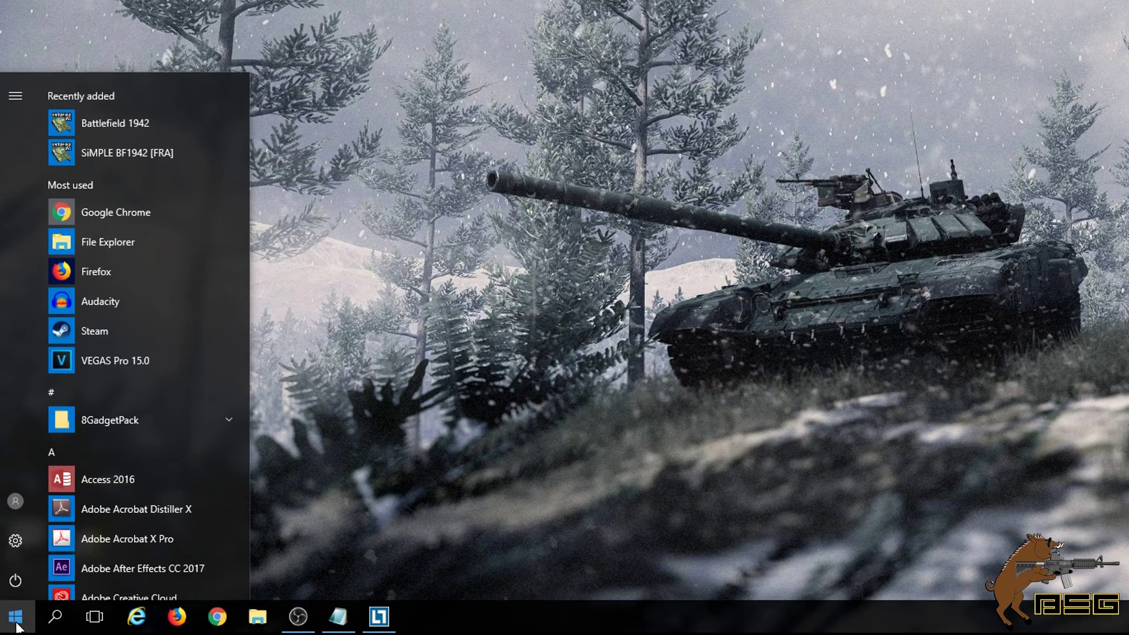
- Turn on 'Show hidden files, folders, and drives' in File Explorer Options, apply, and close Control Panel
type("con")
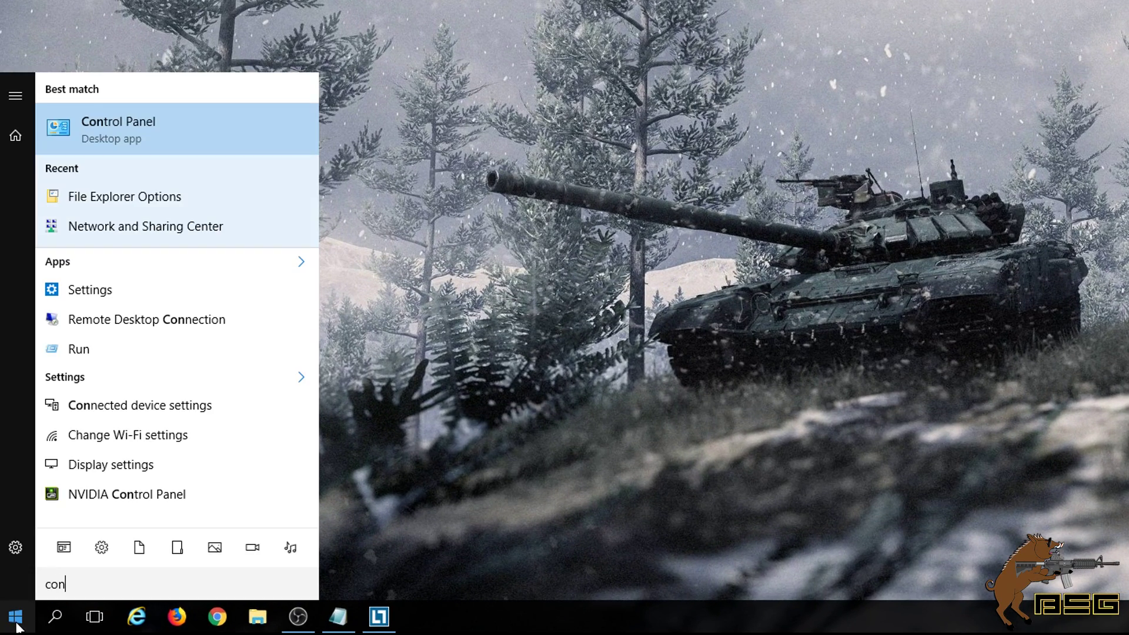
key("Return")
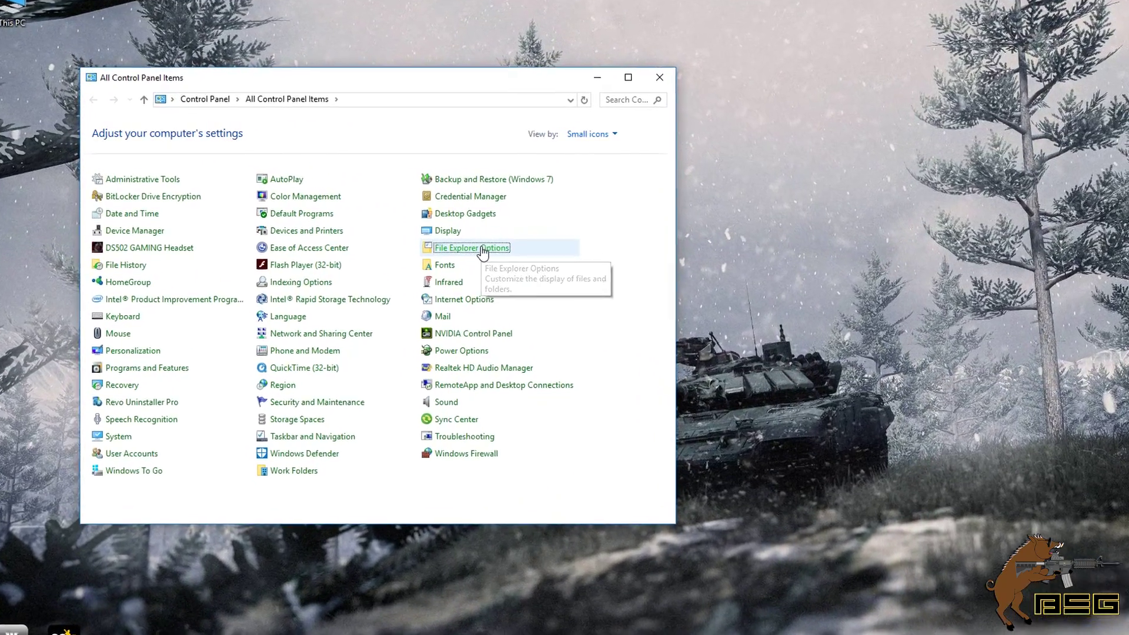
left_click(425, 231)
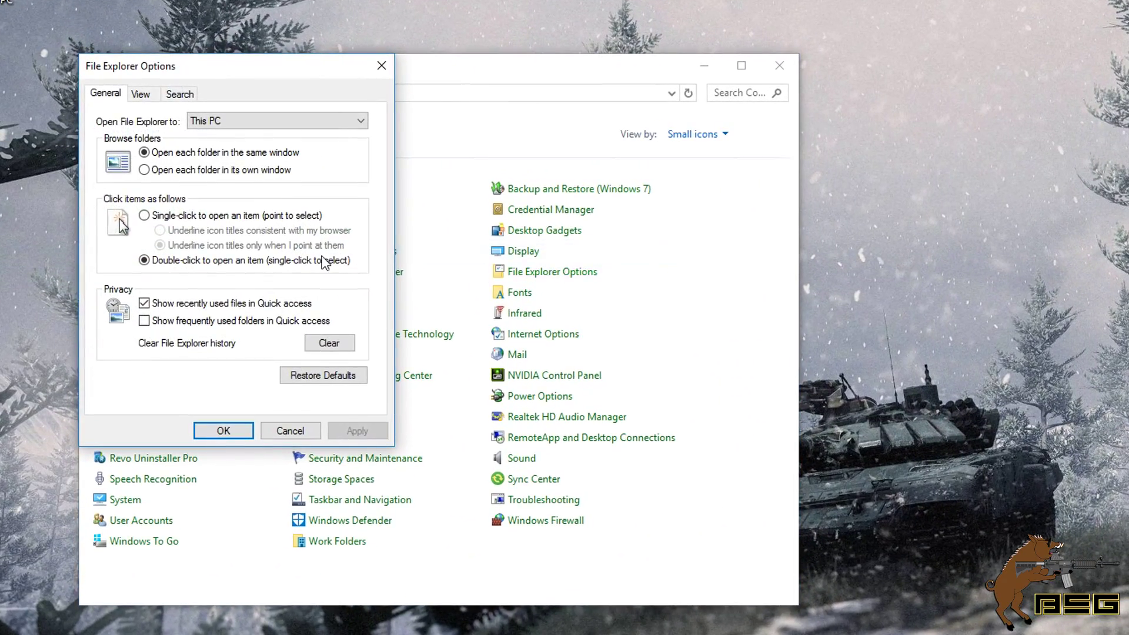
left_click(141, 94)
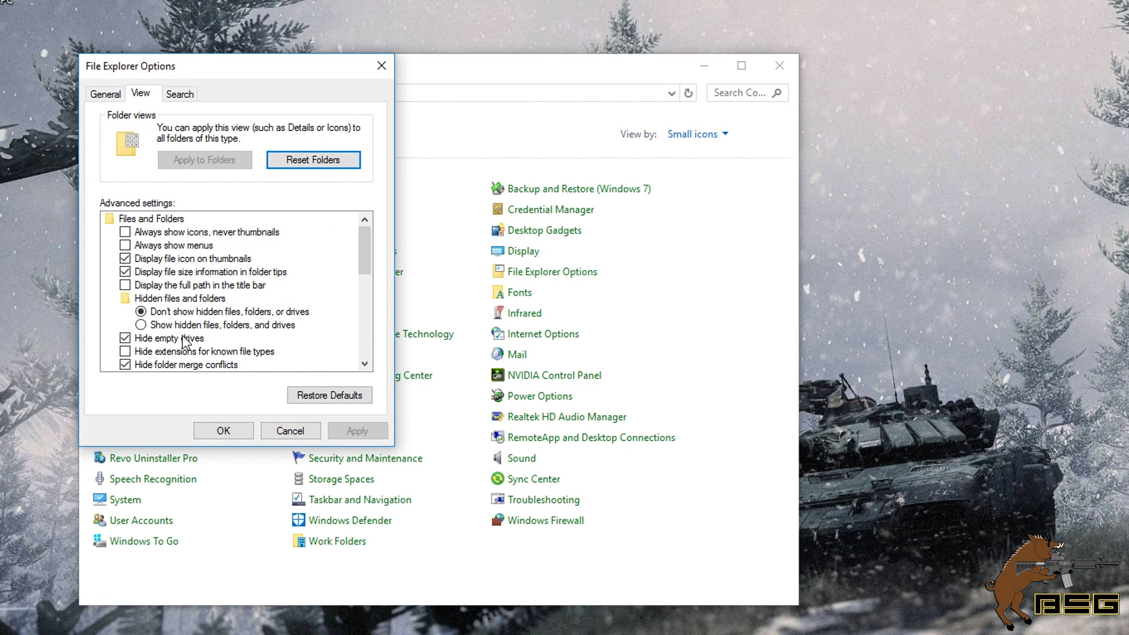
left_click(251, 329)
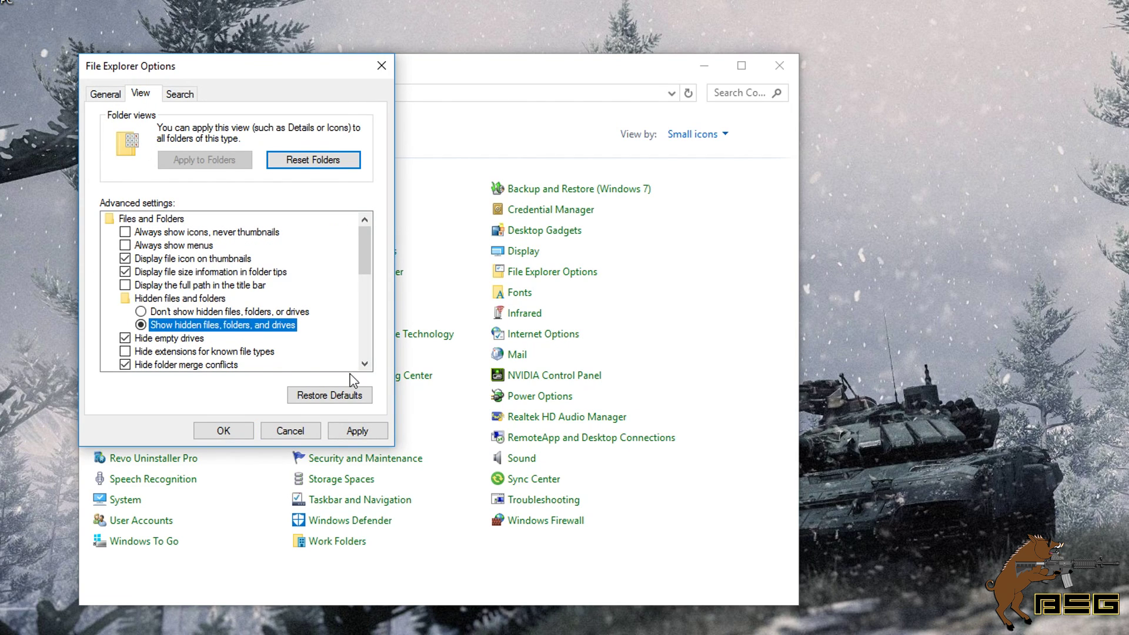
left_click(364, 432)
left_click(232, 431)
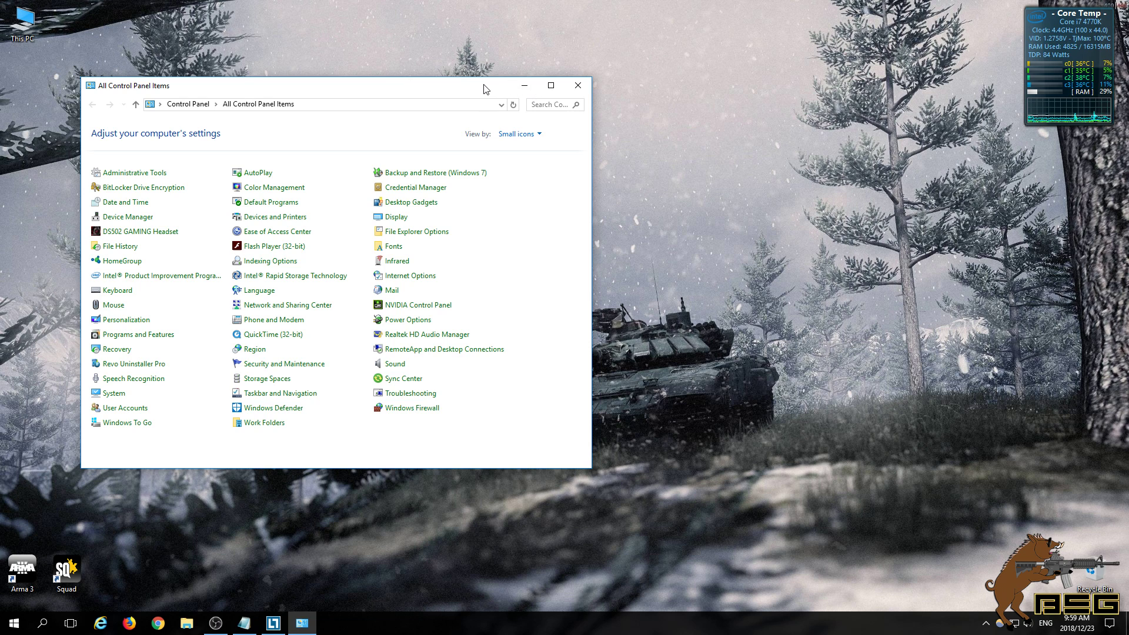
left_click(578, 86)
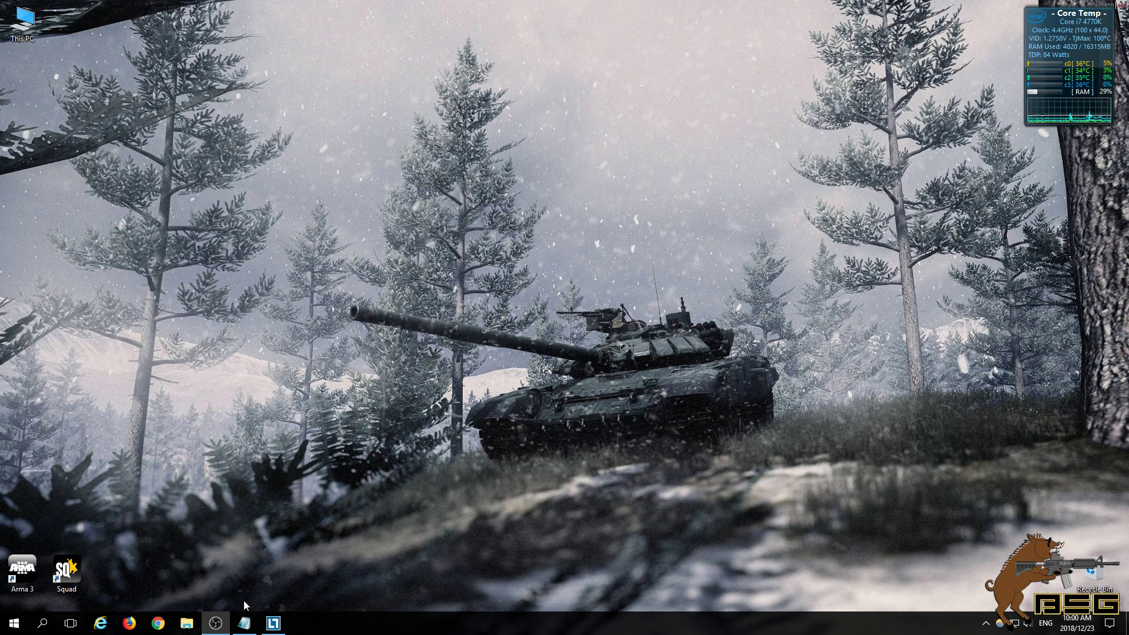
- Copy the Notepad block [SystemSettings], r.TemporalAACurrentFrameWeight=0.16, r.TemporalAASamples=2
left_click(244, 621)
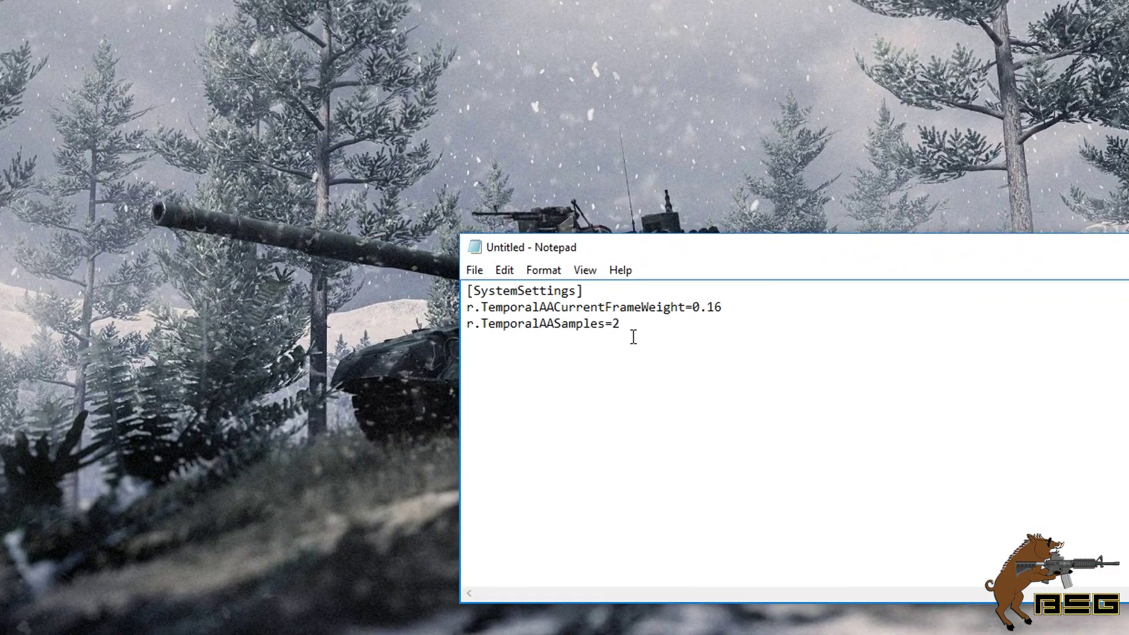
left_click_drag(659, 382, 626, 380)
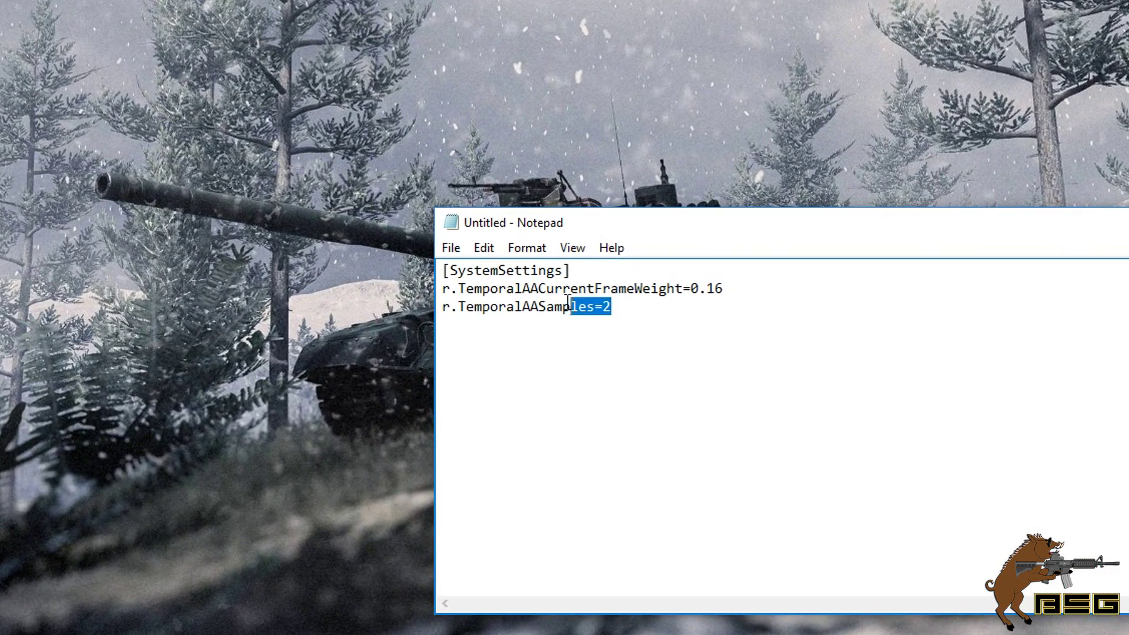
left_click_drag(568, 301, 440, 272)
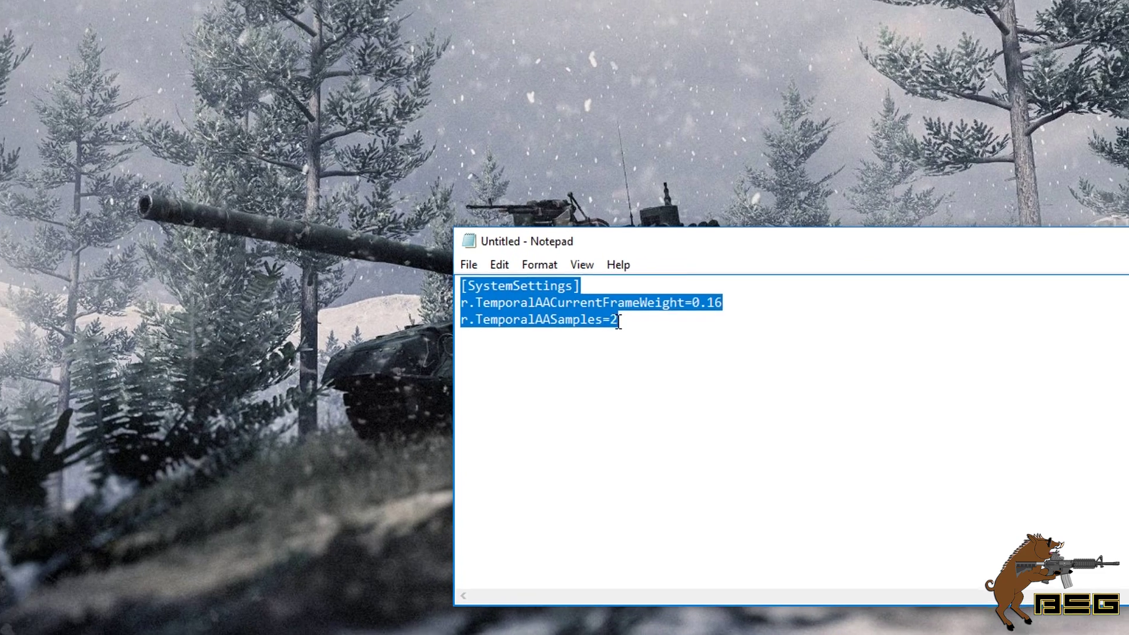
left_click(611, 307)
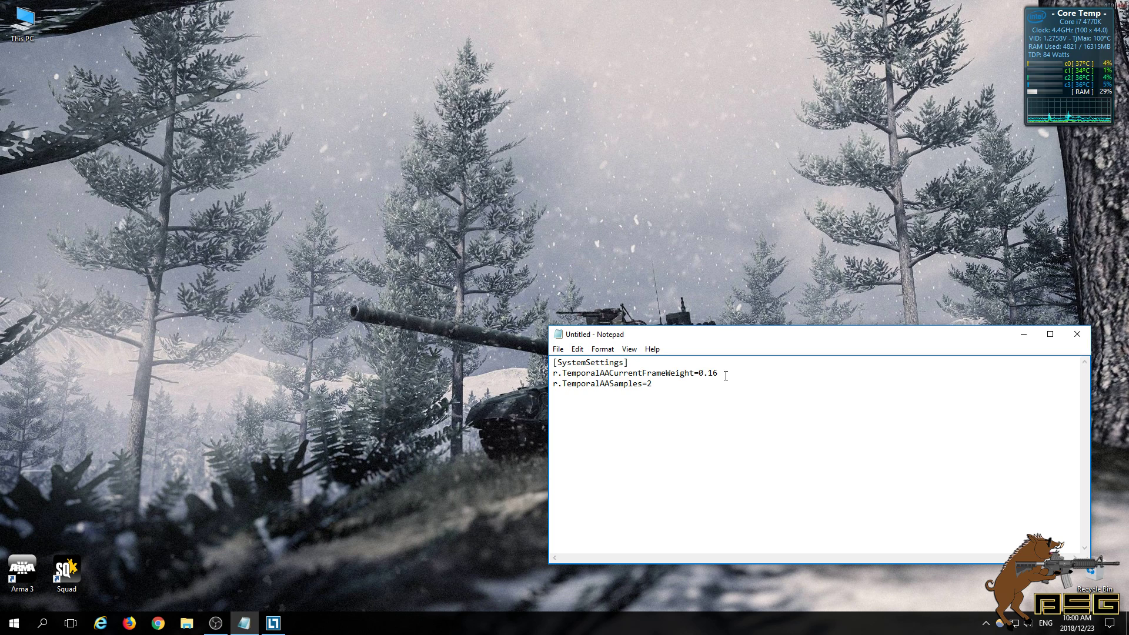
left_click_drag(653, 386, 552, 362)
right_click(581, 365)
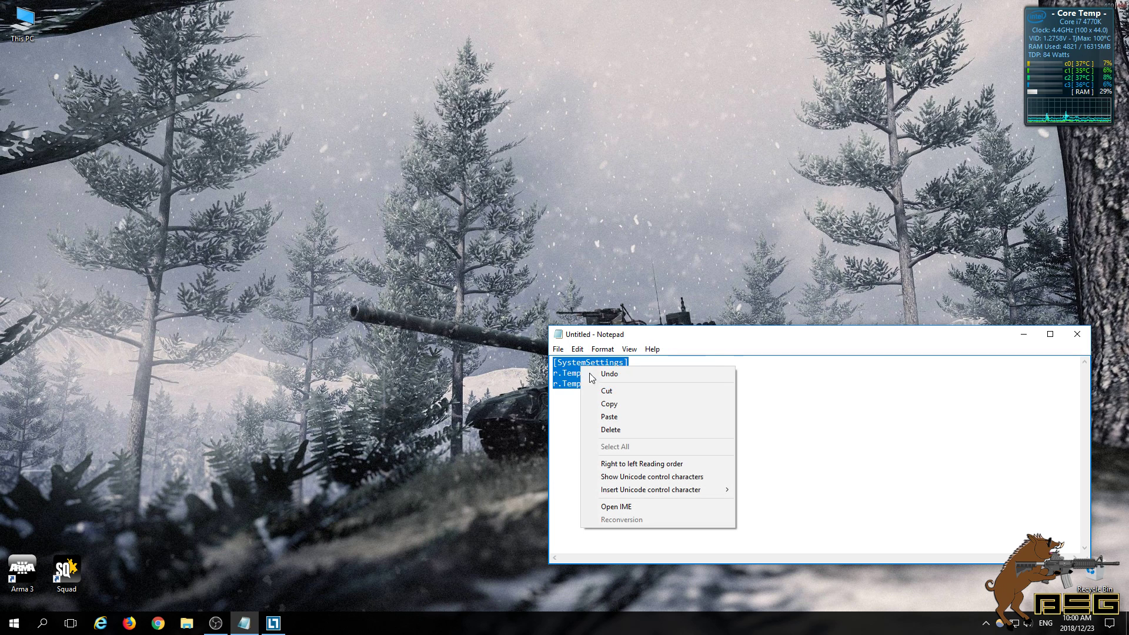
left_click(604, 399)
double_click(24, 23)
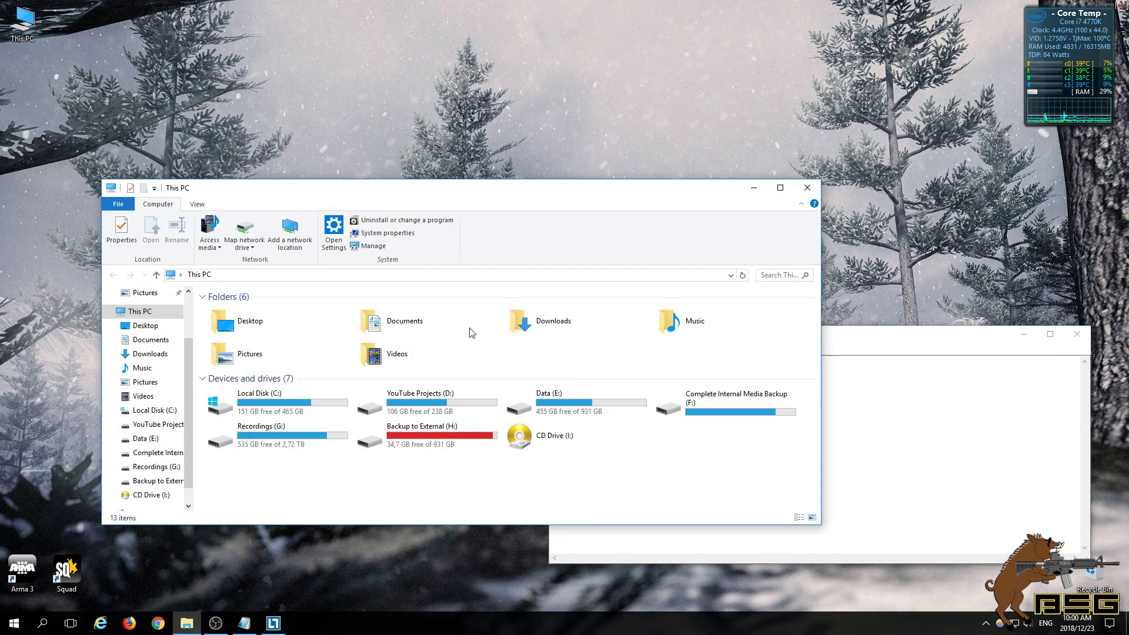
- Browse from Local Disk (C:) through Users and the user's profile folder into AppData
double_click(270, 402)
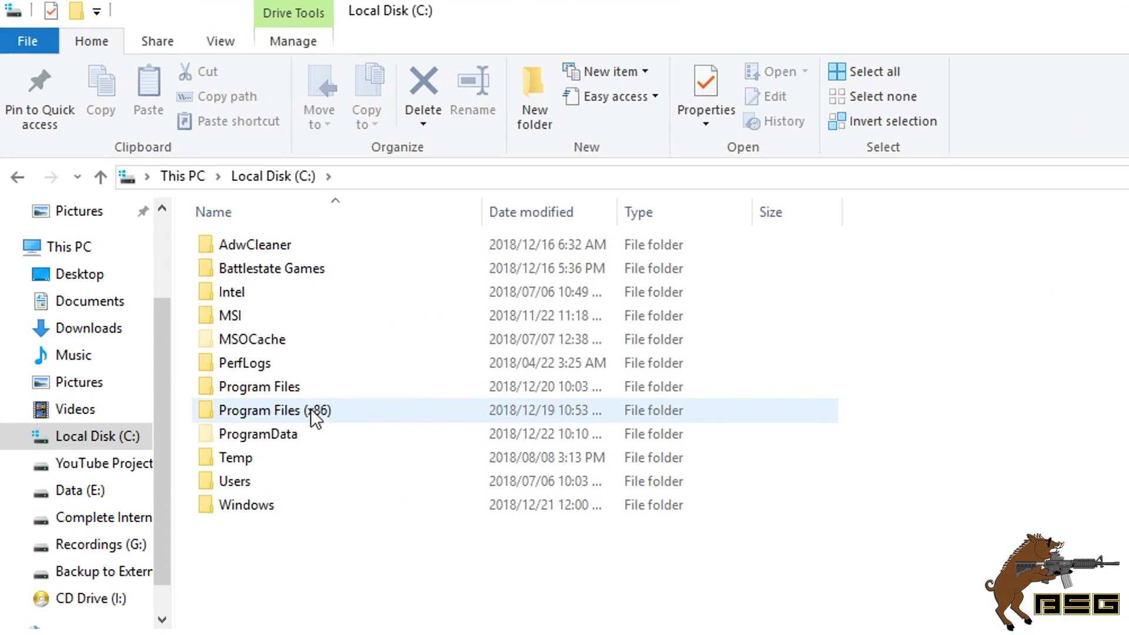
double_click(235, 481)
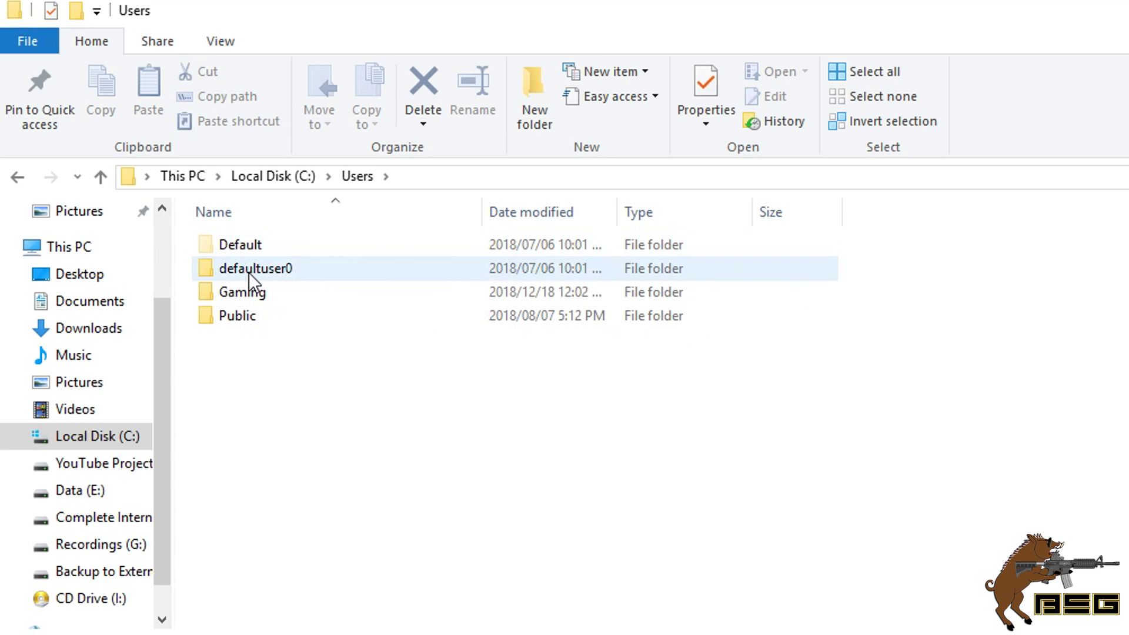
mouse_move(250, 294)
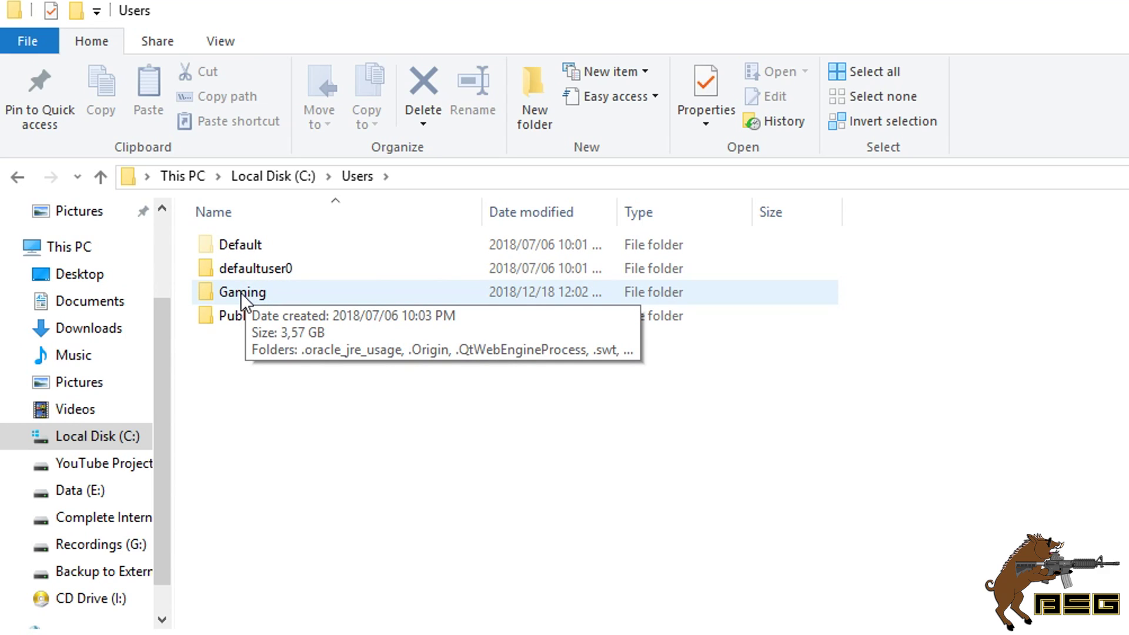
double_click(241, 292)
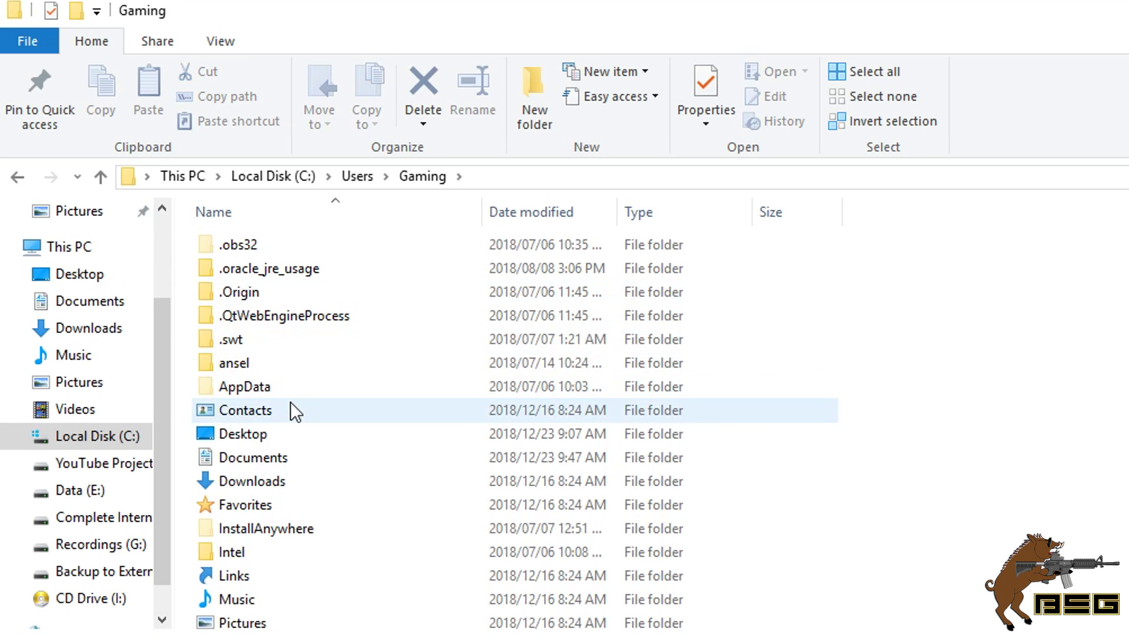
left_click(288, 385)
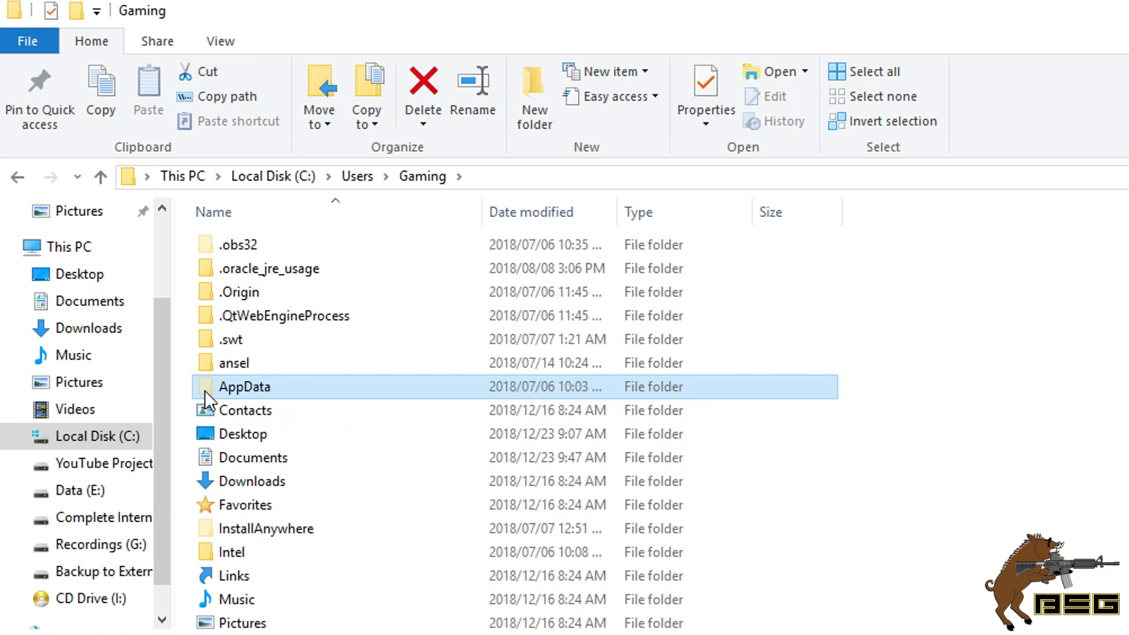
double_click(238, 385)
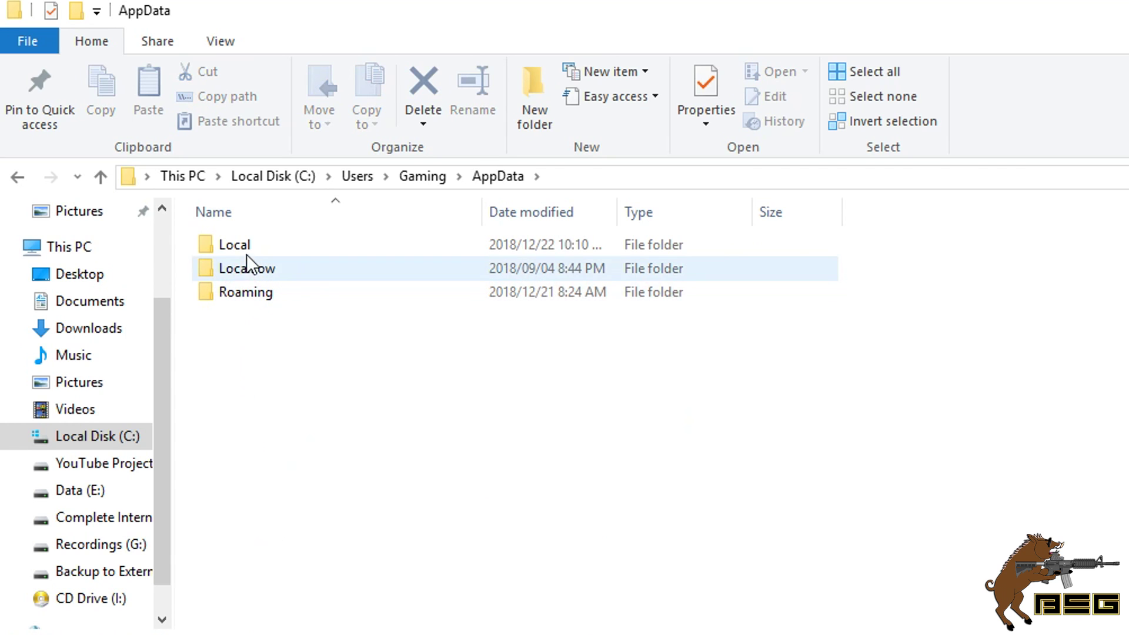
- Open the Local folder and pick out the Squad folder rather than SquadUAT
double_click(245, 248)
scroll(352, 347, "down", 1)
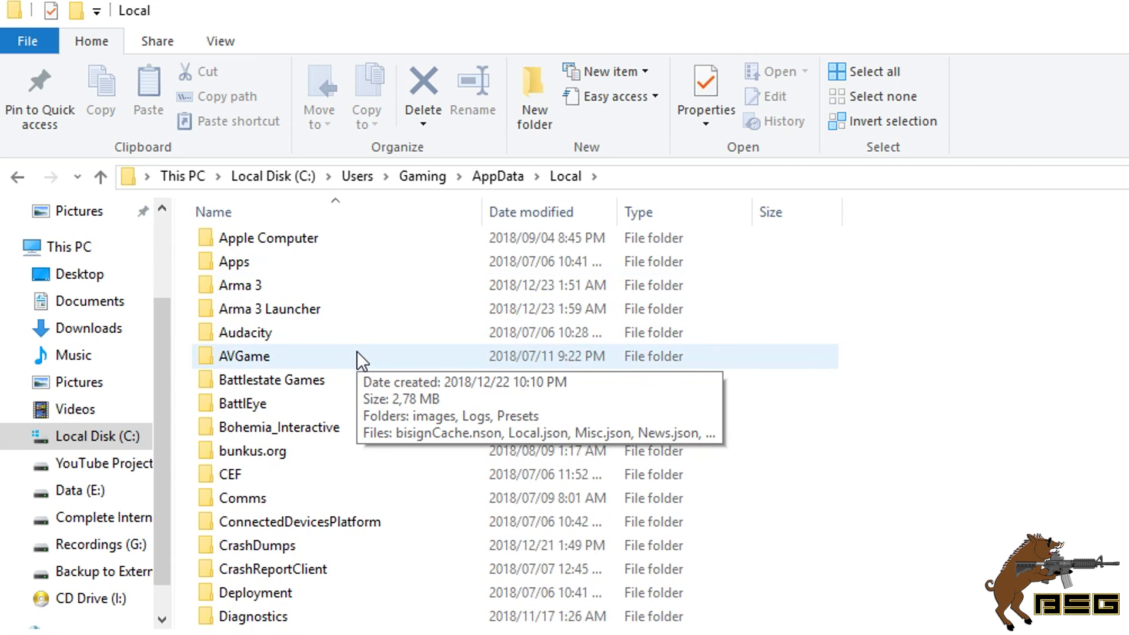
scroll(357, 351, "down", 12)
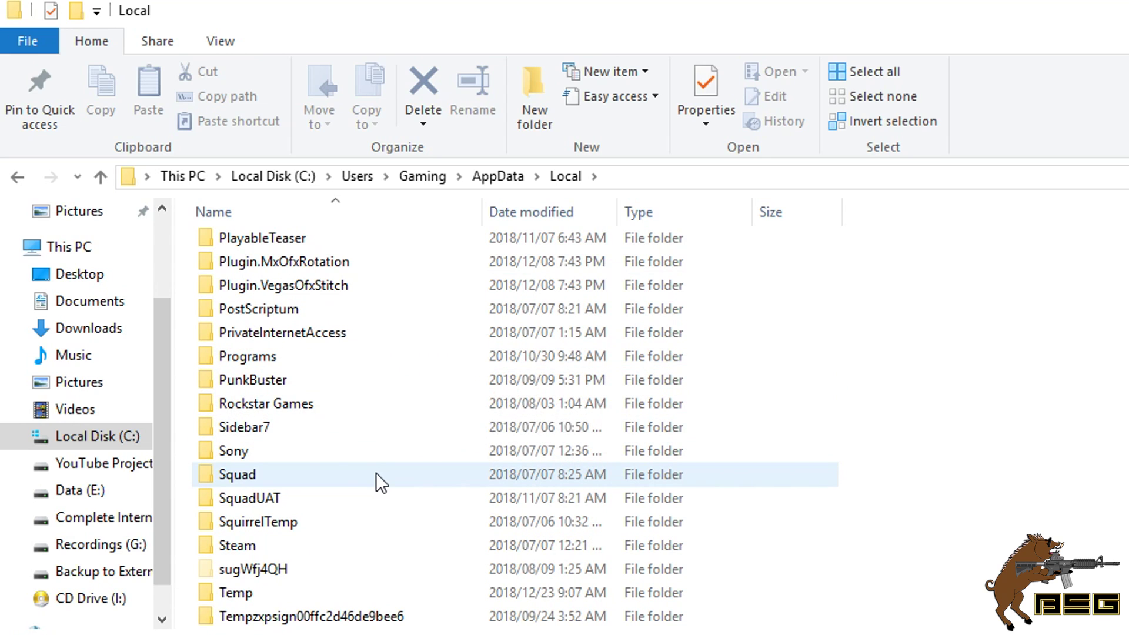
left_click(268, 474)
left_click(292, 497)
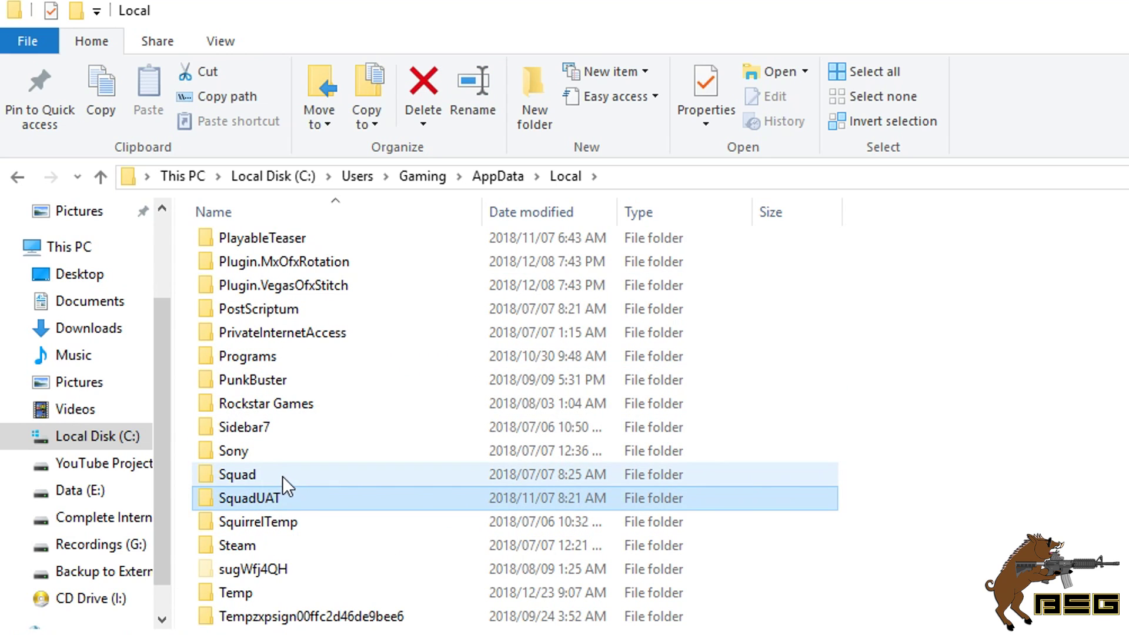
left_click(232, 477)
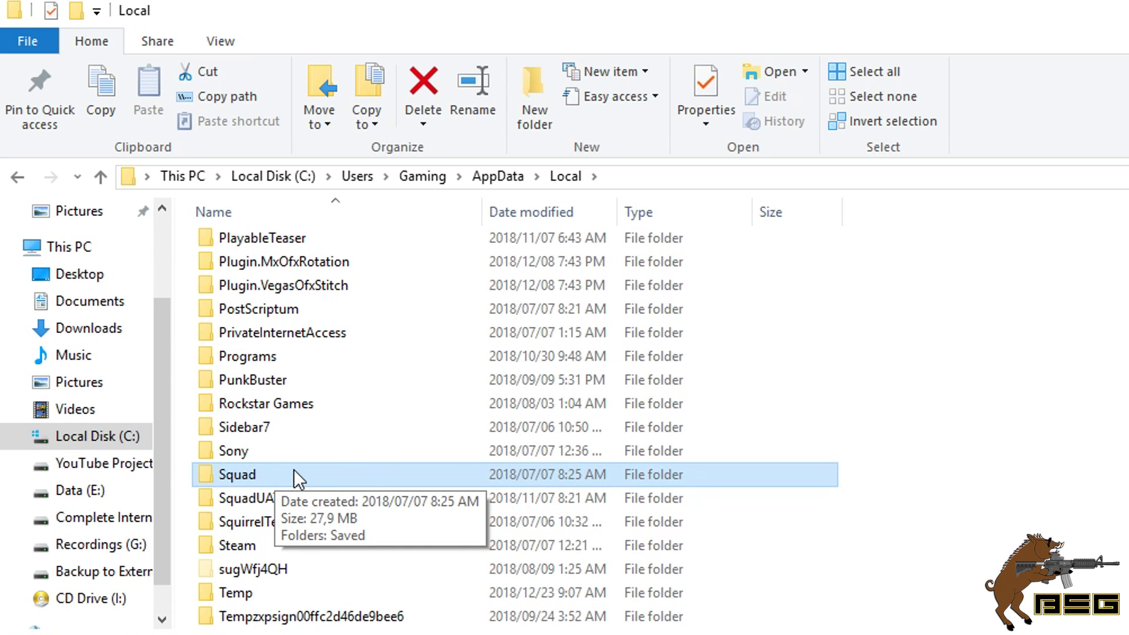
left_click(313, 494)
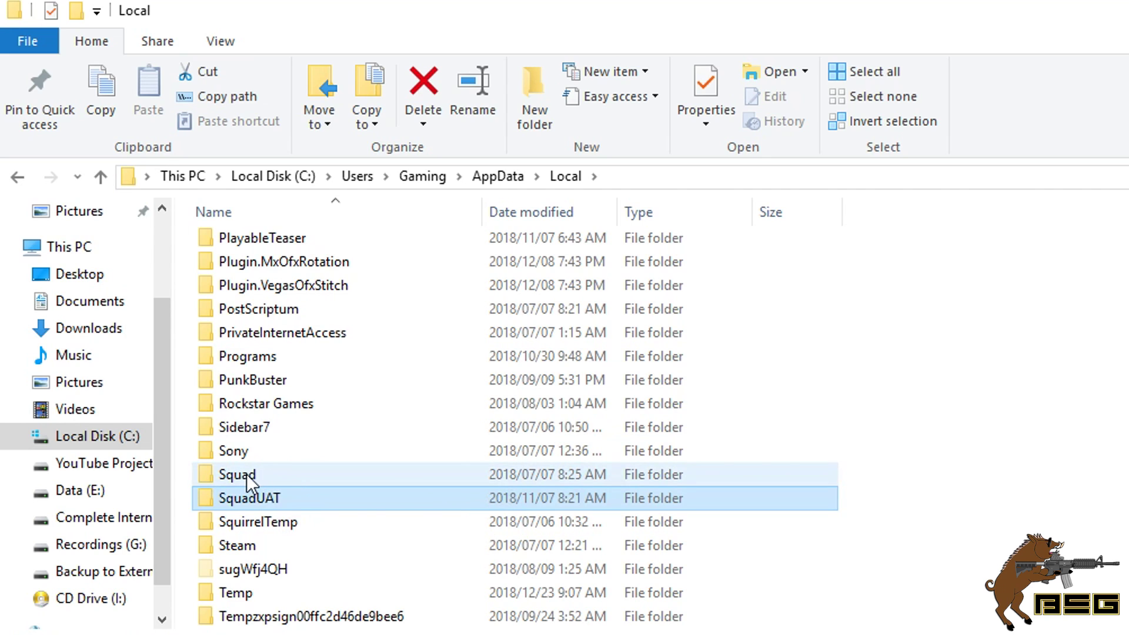
mouse_move(247, 479)
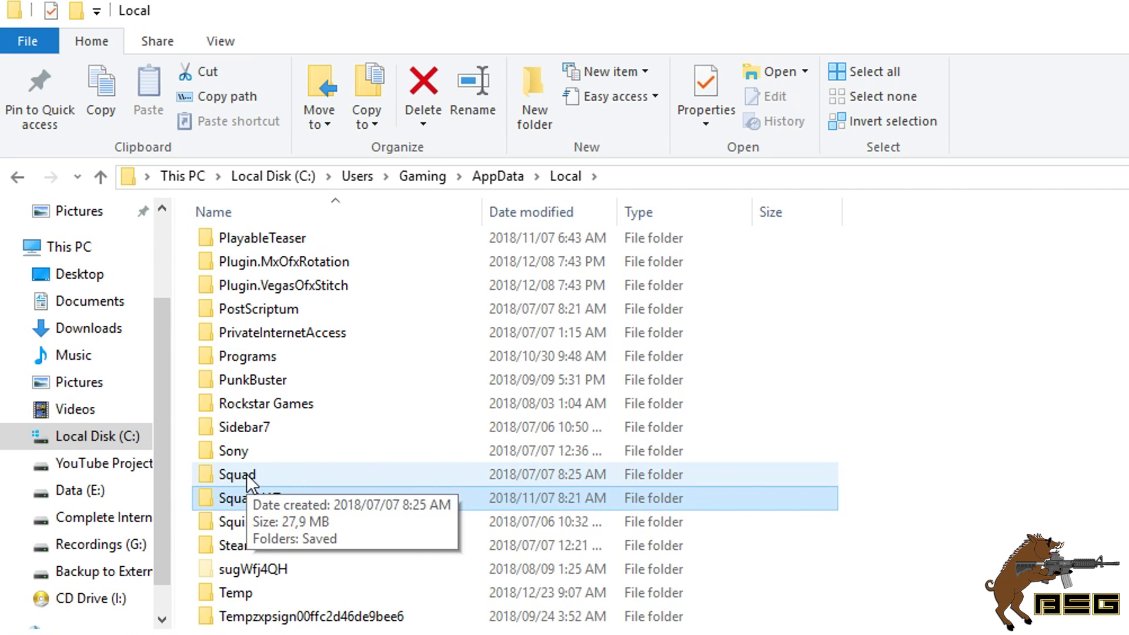
left_click(277, 478)
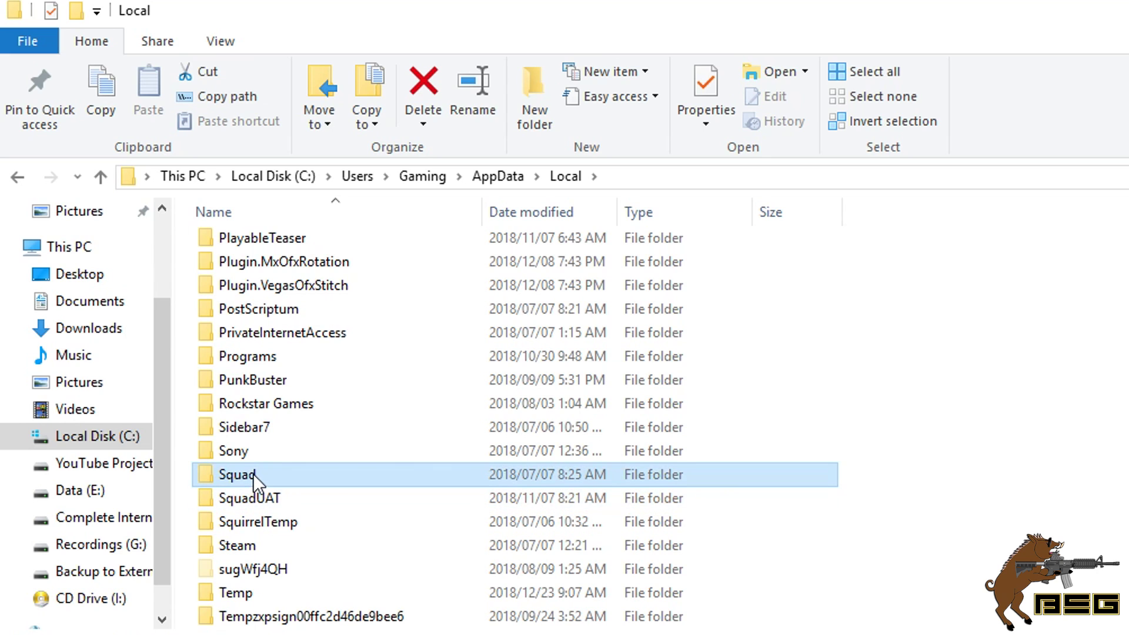
- Open Squad\Saved\Config\WindowsNoEditor and open Engine.ini in Notepad
mouse_move(254, 477)
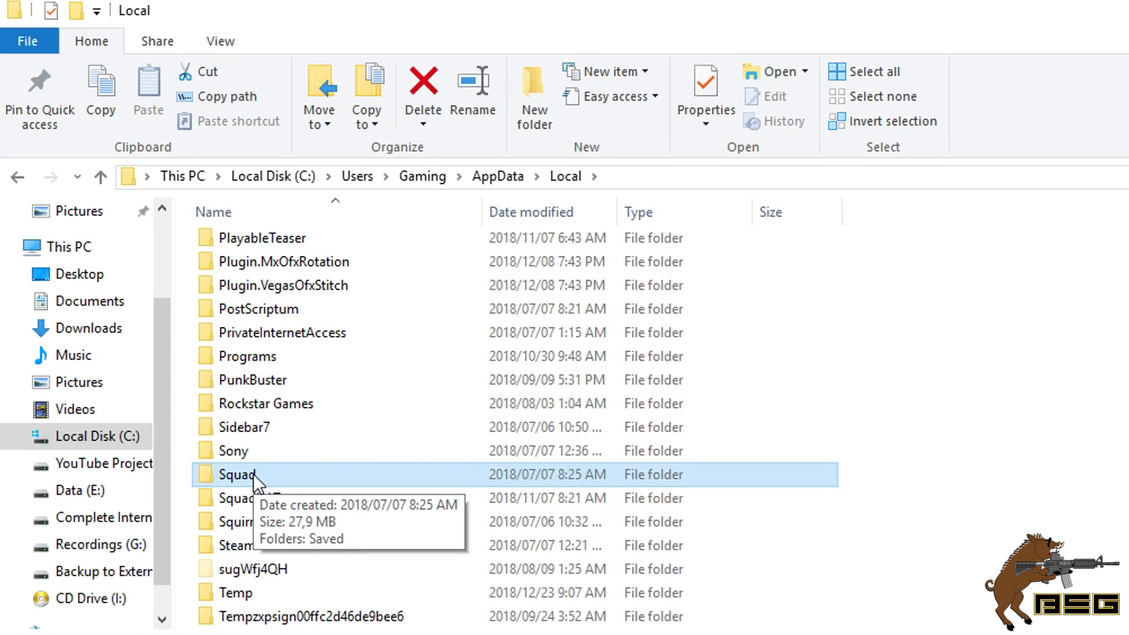
mouse_move(249, 309)
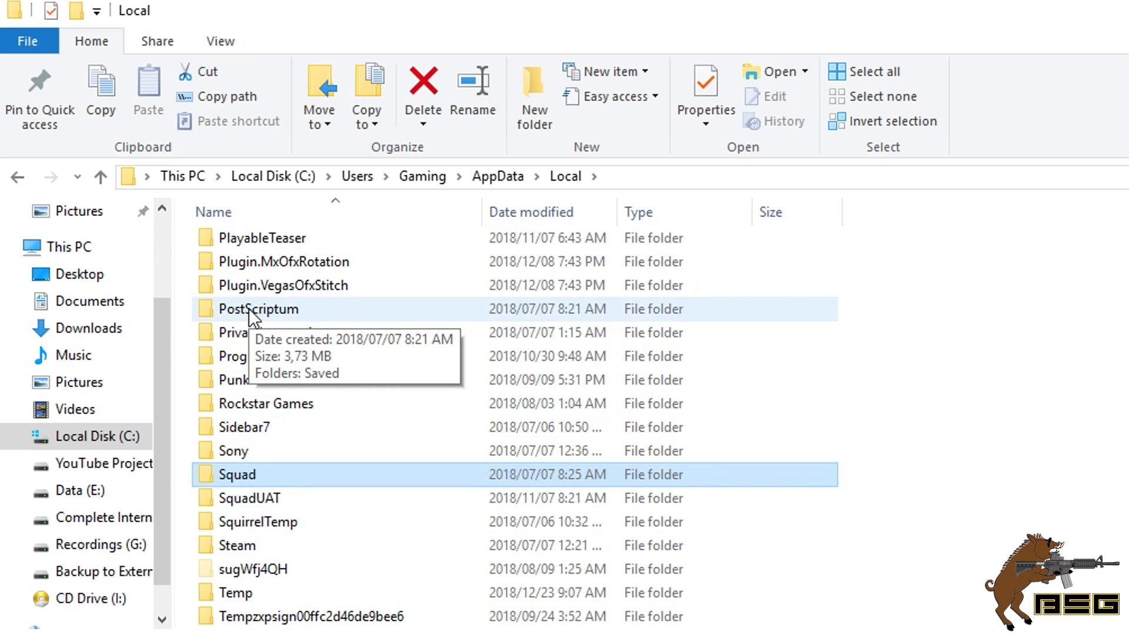
double_click(266, 473)
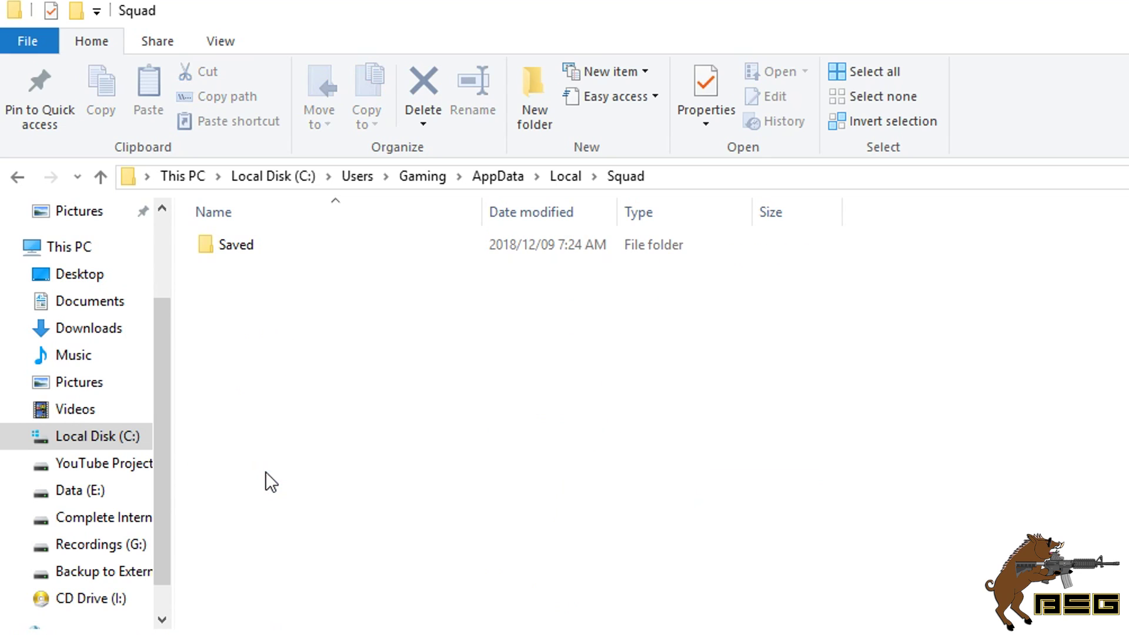
double_click(245, 244)
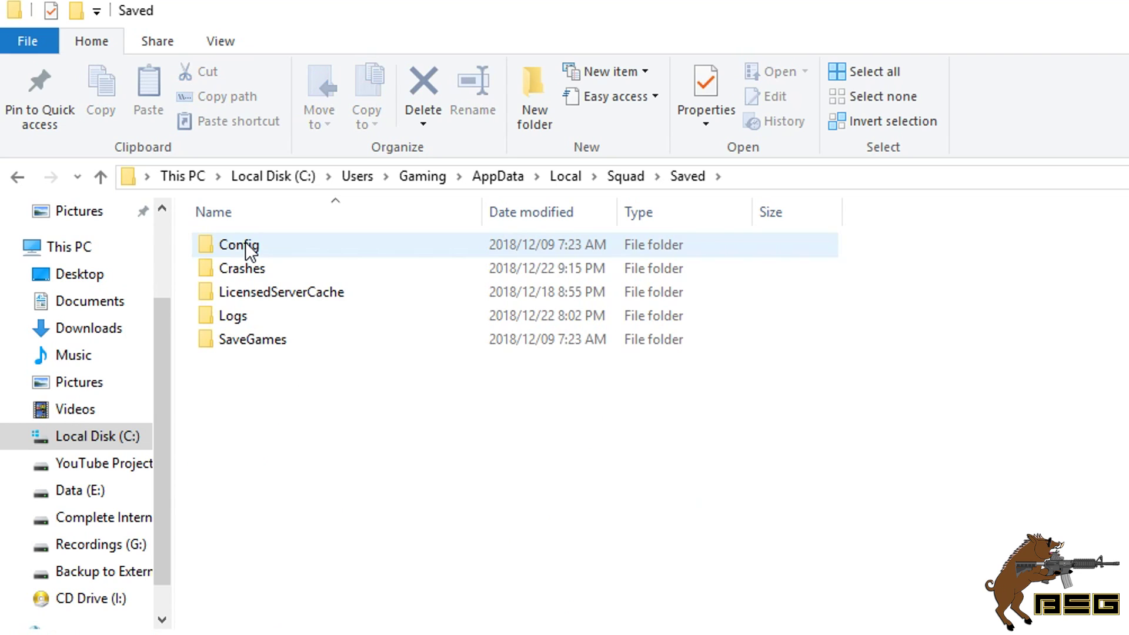
double_click(246, 244)
left_click(275, 270)
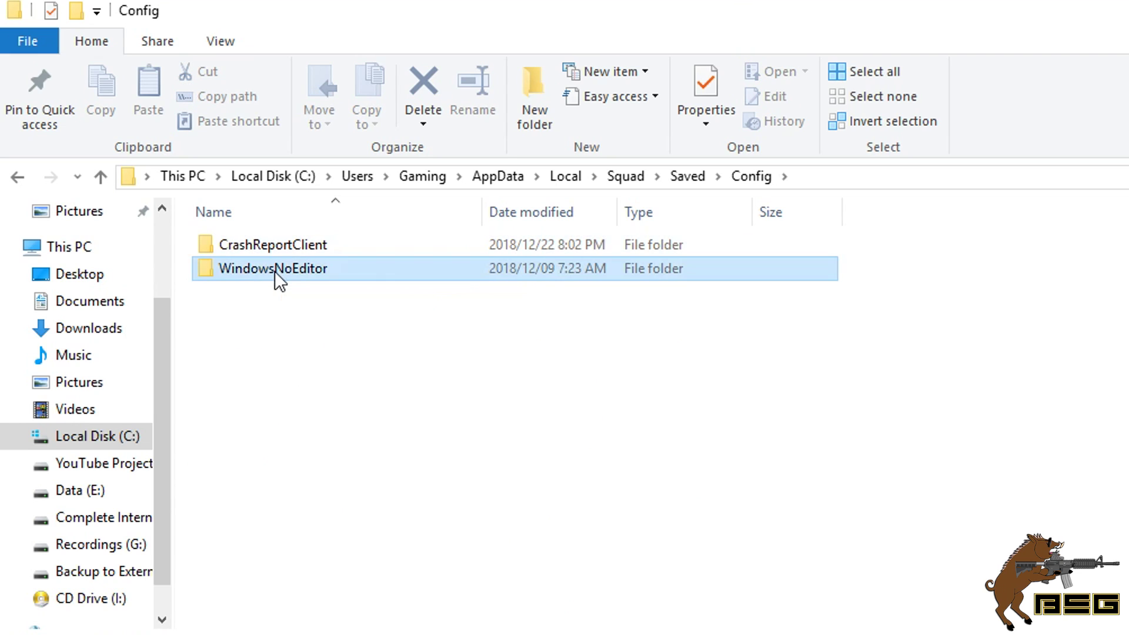
double_click(274, 270)
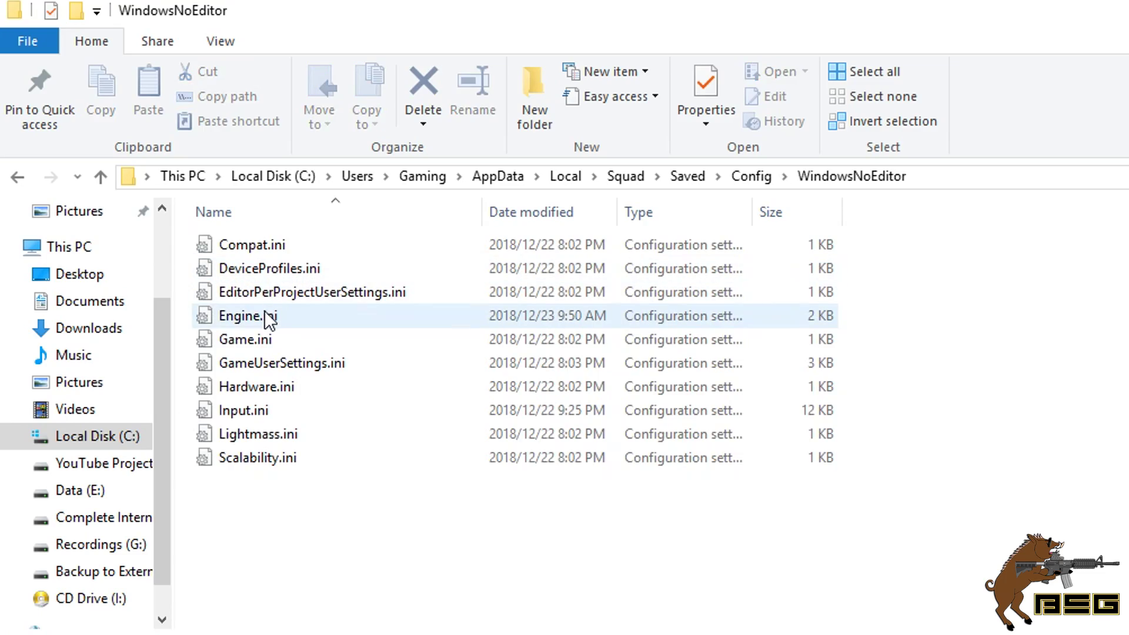
double_click(232, 316)
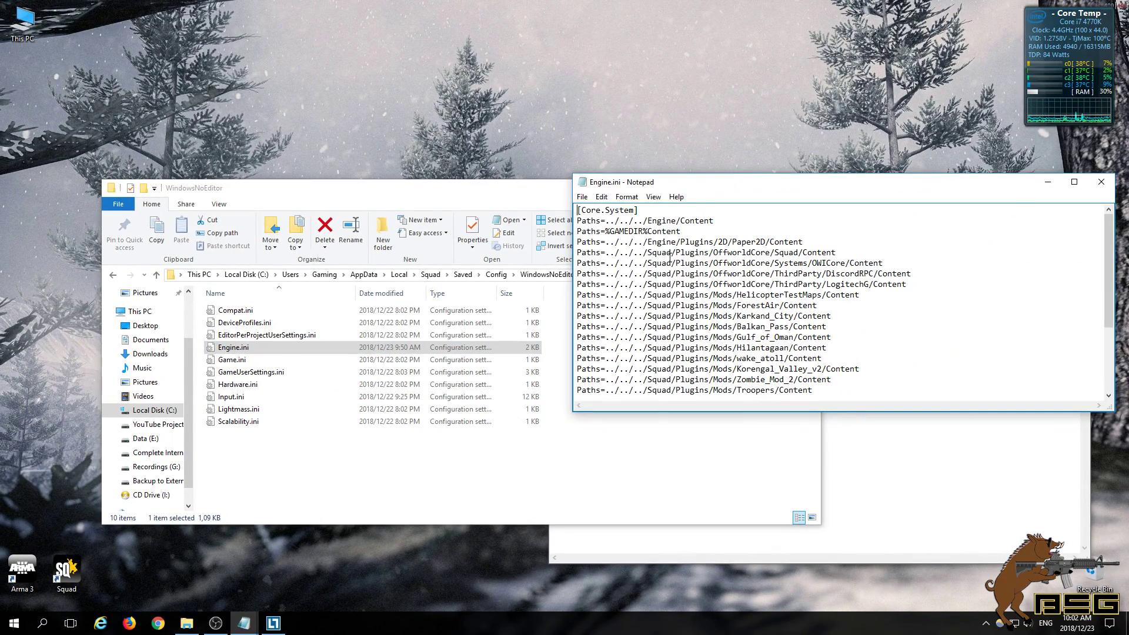
- Paste the copied [SystemSettings] TemporalAA block on a new line after Culture=en-US in Engine.ini
left_click_drag(1109, 271, 1110, 334)
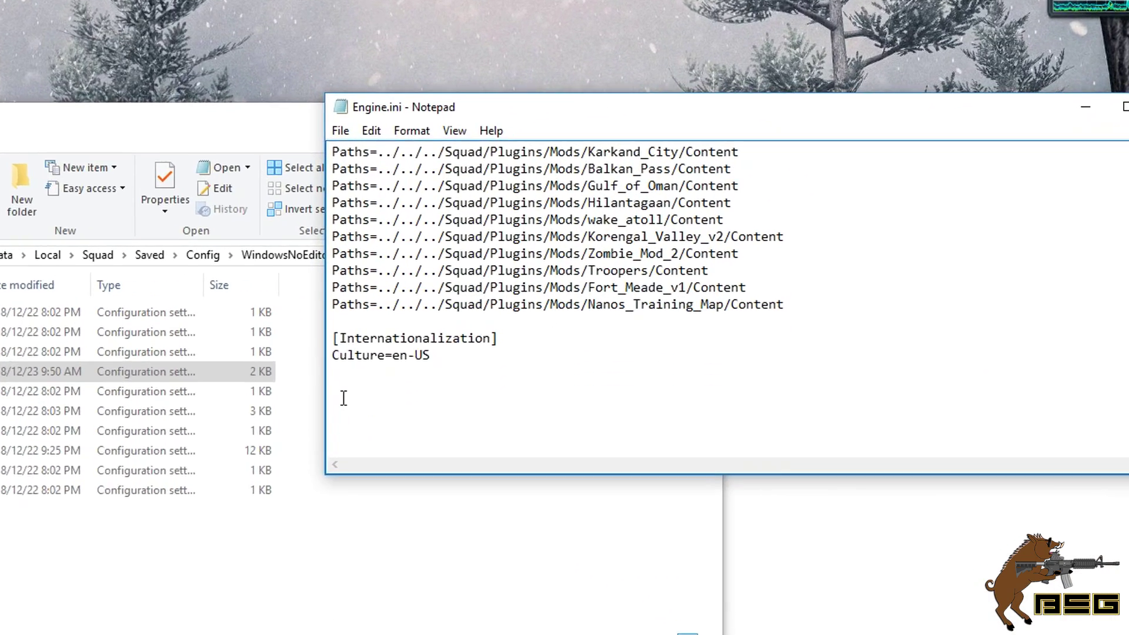
left_click(582, 360)
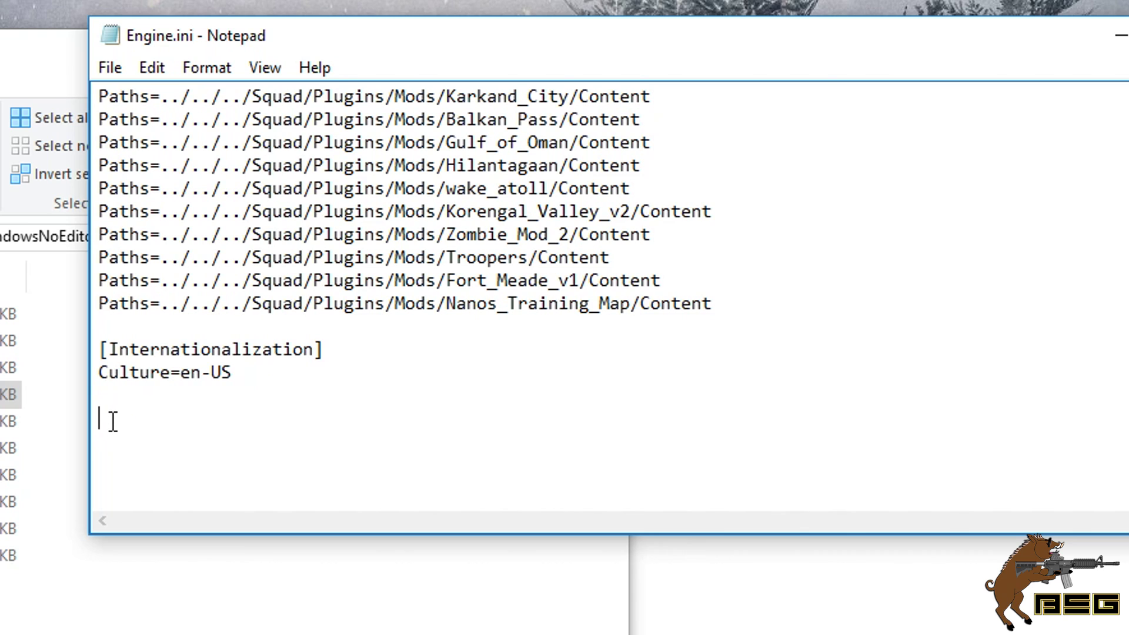
key("Return")
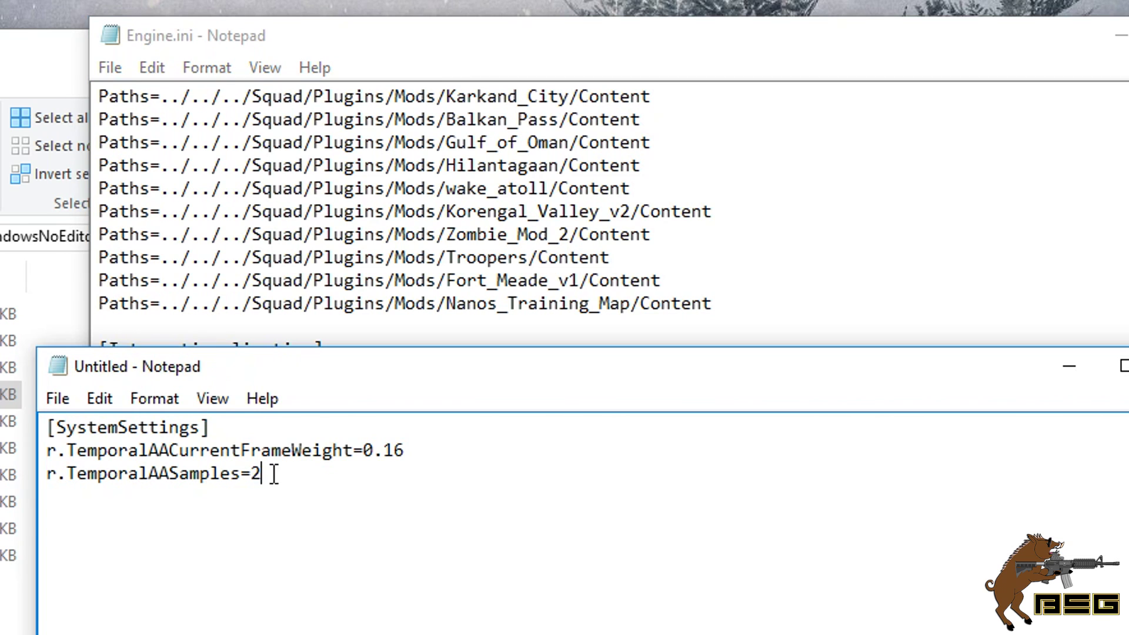
left_click_drag(274, 474, 28, 428)
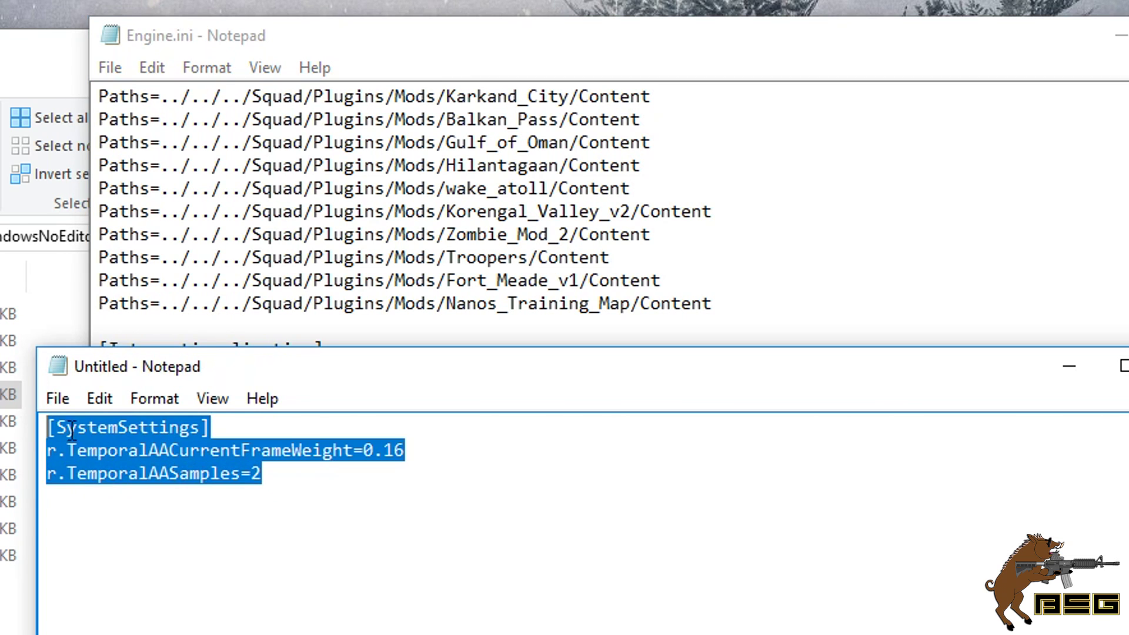
right_click(118, 448)
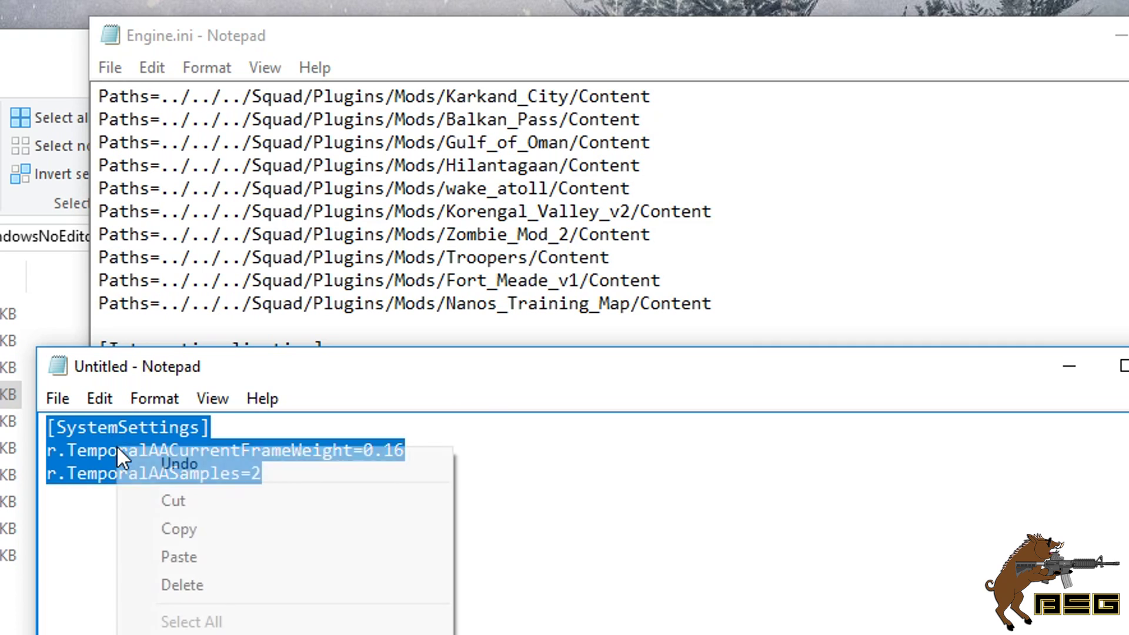
left_click(160, 529)
left_click(322, 37)
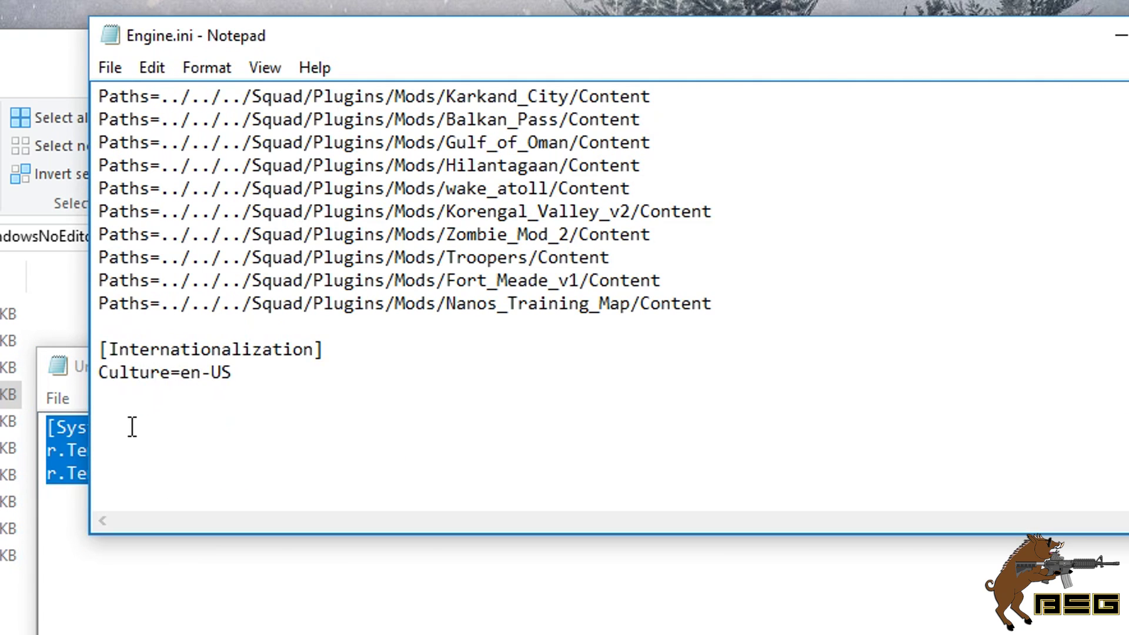
key("ctrl+v")
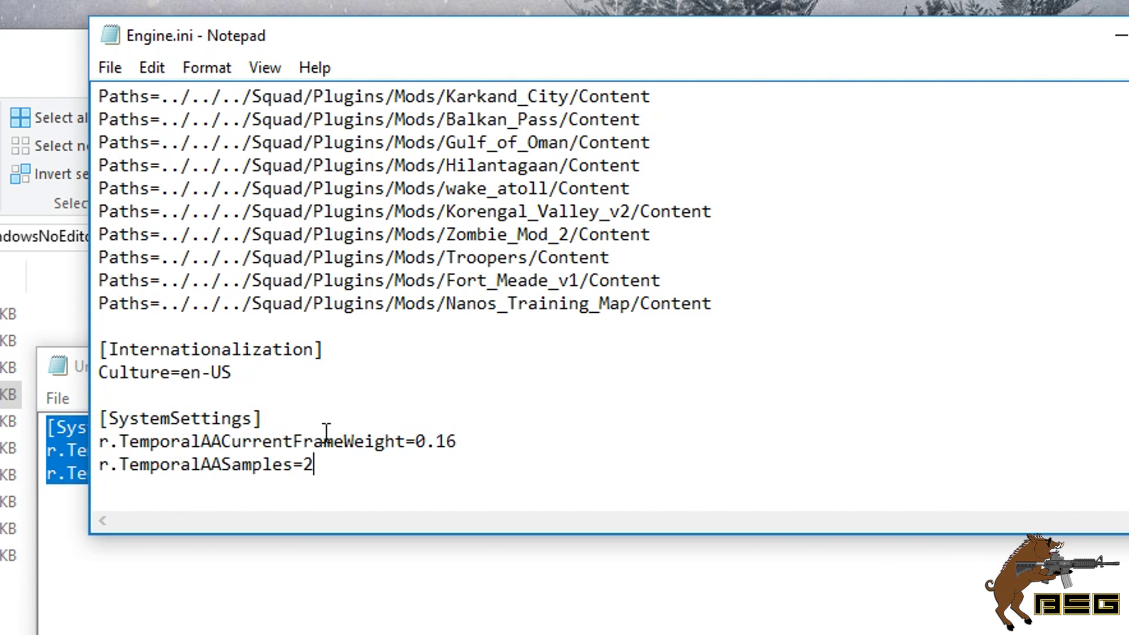
- Save Engine.ini, then close it and the WindowsNoEditor Explorer window
left_click(110, 68)
left_click(141, 150)
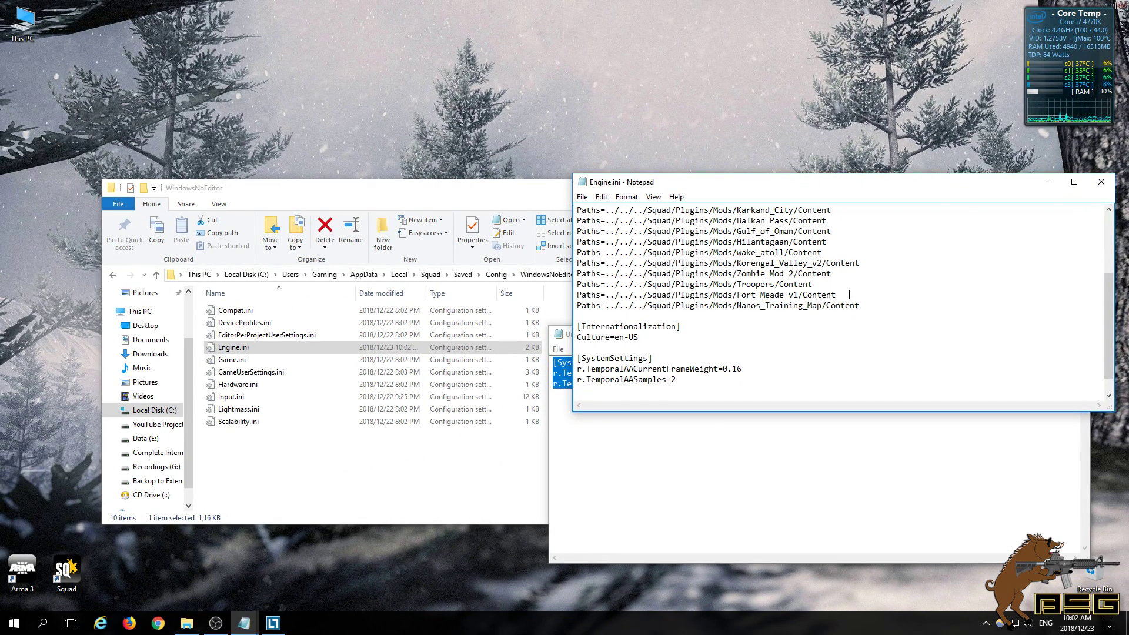
left_click(1101, 182)
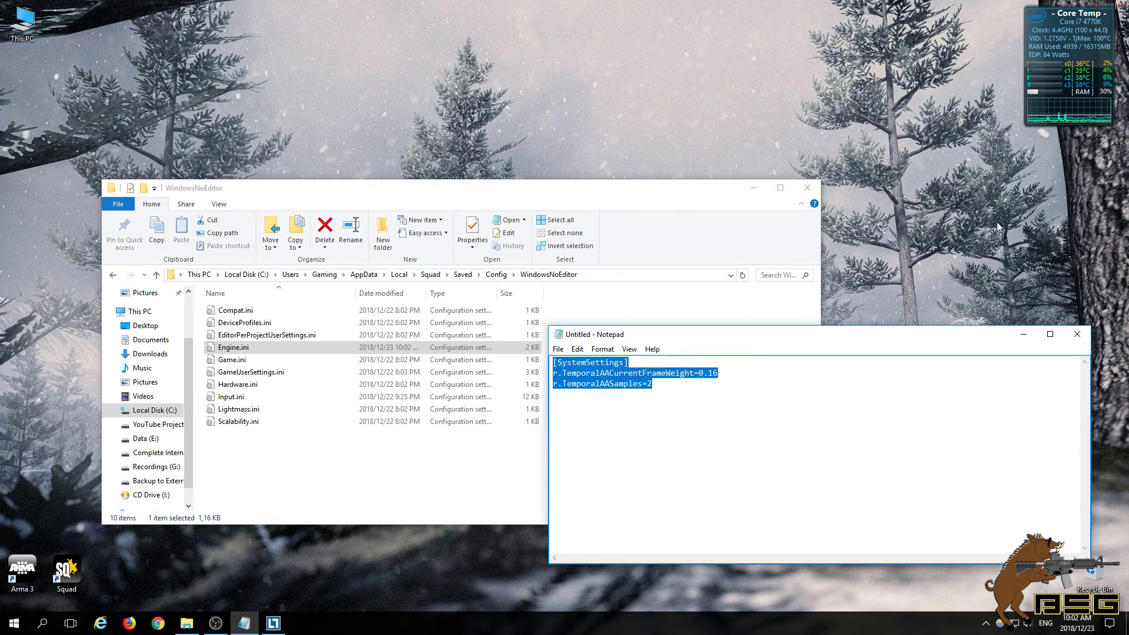
left_click(818, 185)
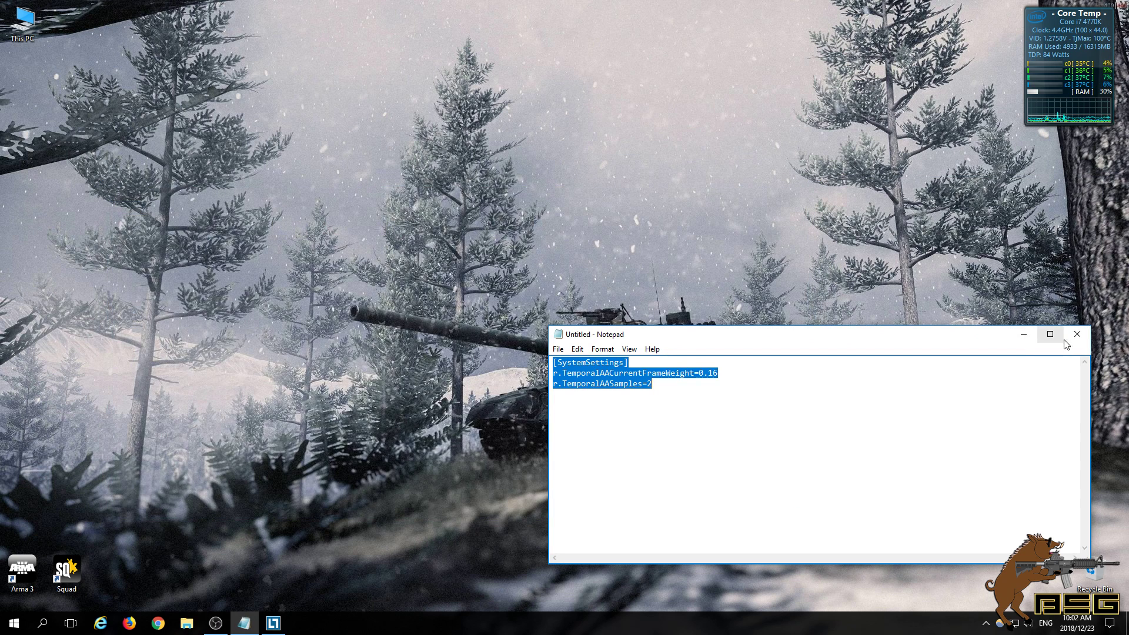
- Discard the untitled scratch note without saving, then open Steam's tray menu and dismiss the tray panel
left_click(1076, 334)
left_click(578, 312)
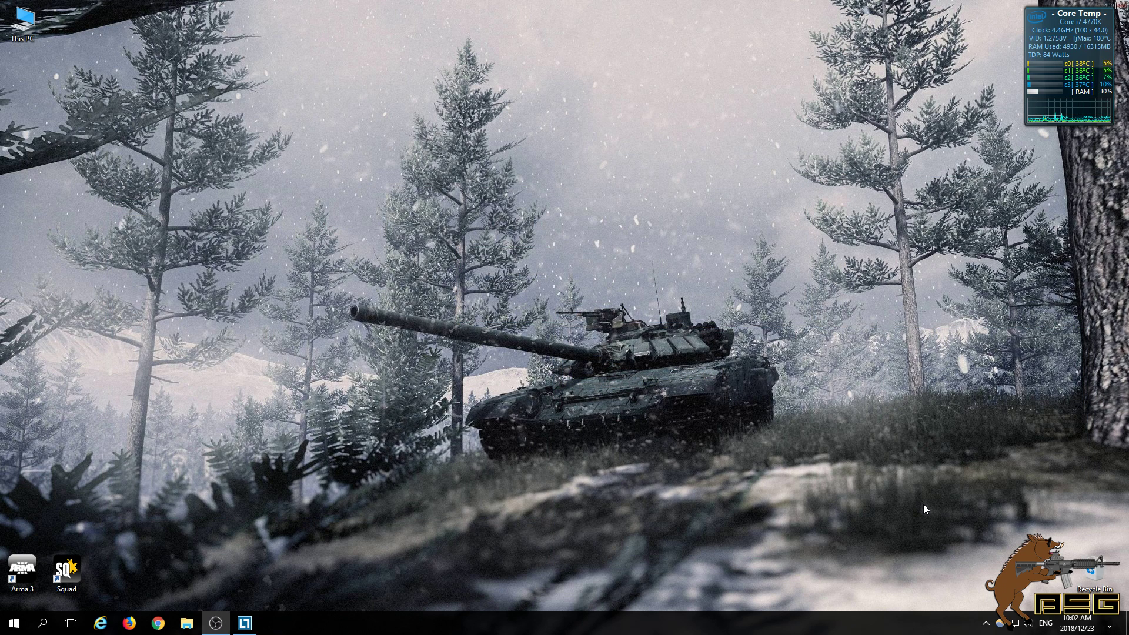
left_click(985, 624)
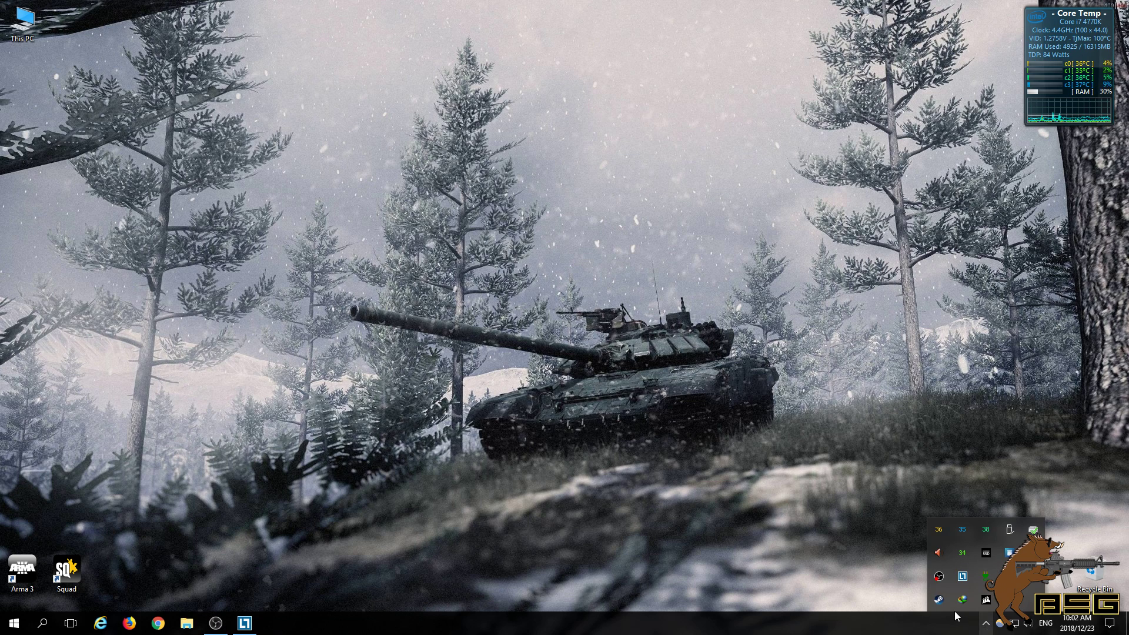
right_click(937, 597)
left_click(949, 594)
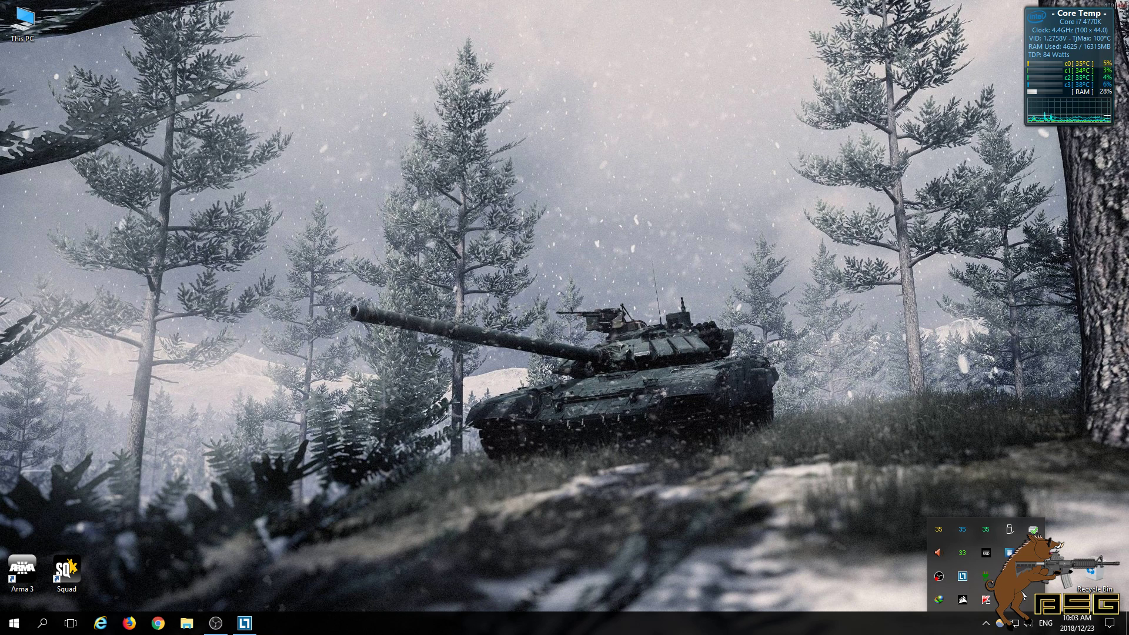
left_click(788, 421)
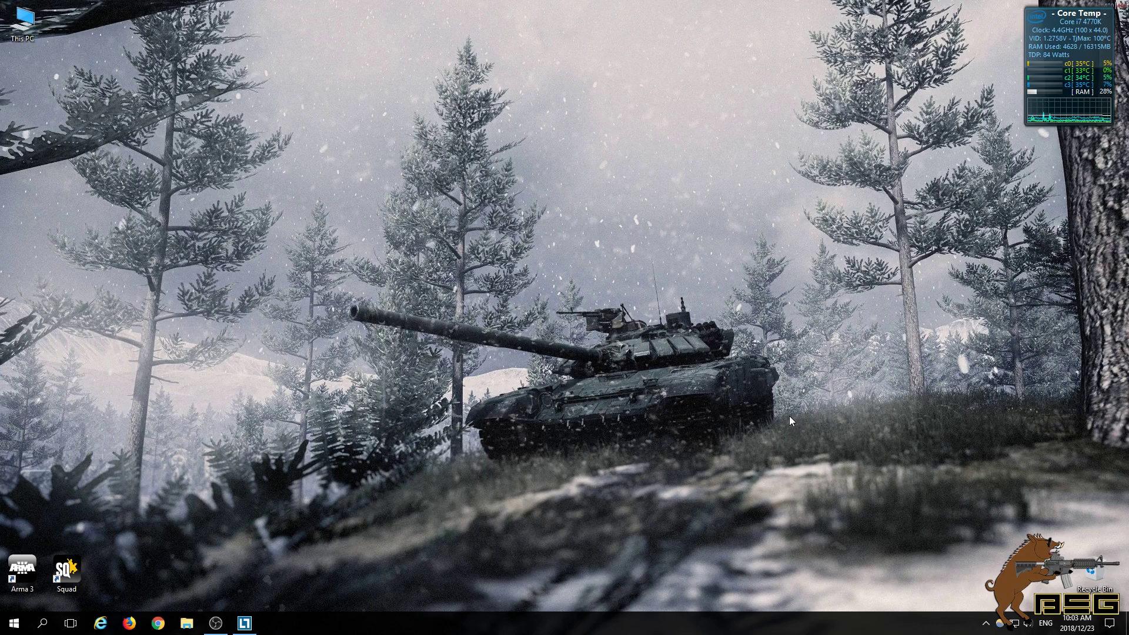